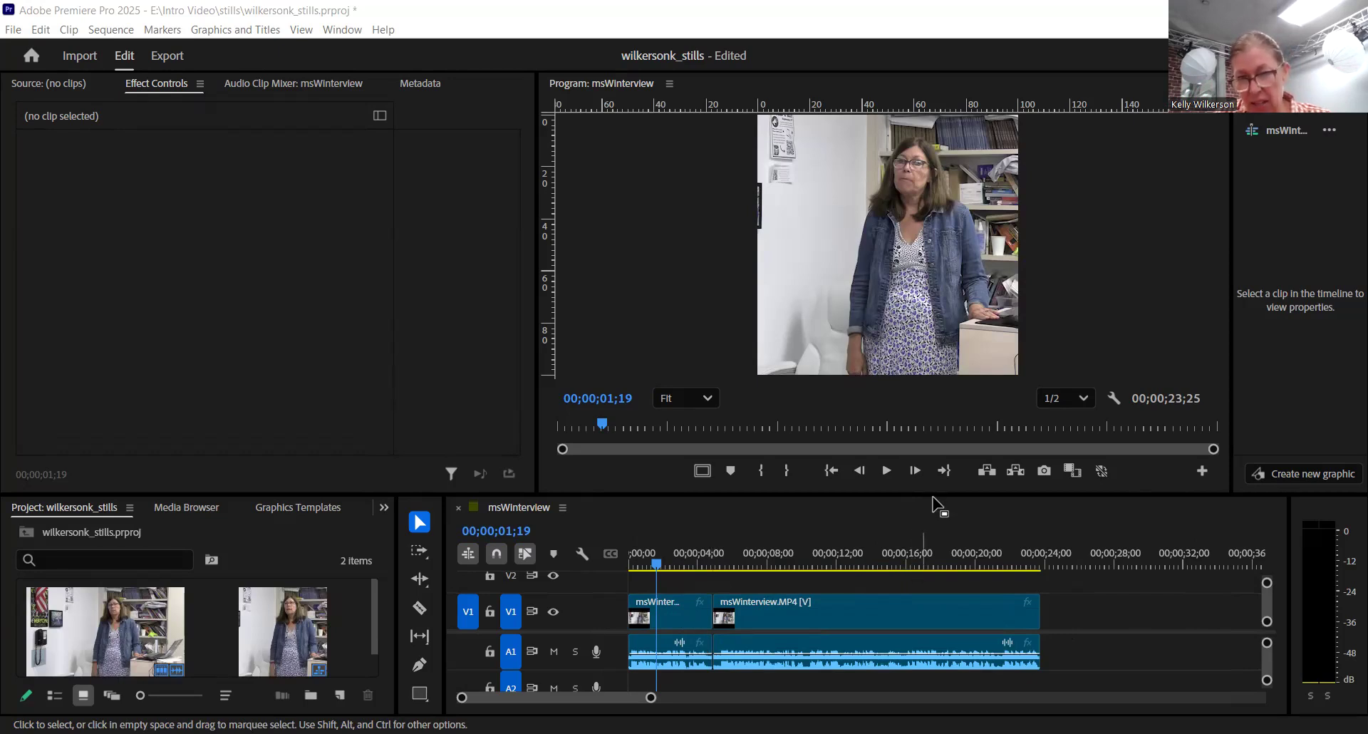
- Enlarge the timeline area and import the five HEIC stills IMG_1520, IMG_2213, IMG_2804, IMG_2818 and IMG_3620 from the stills folder
{"action": "left_click_drag", "start_coordinate": [931, 450], "coordinate": [931, 404]}
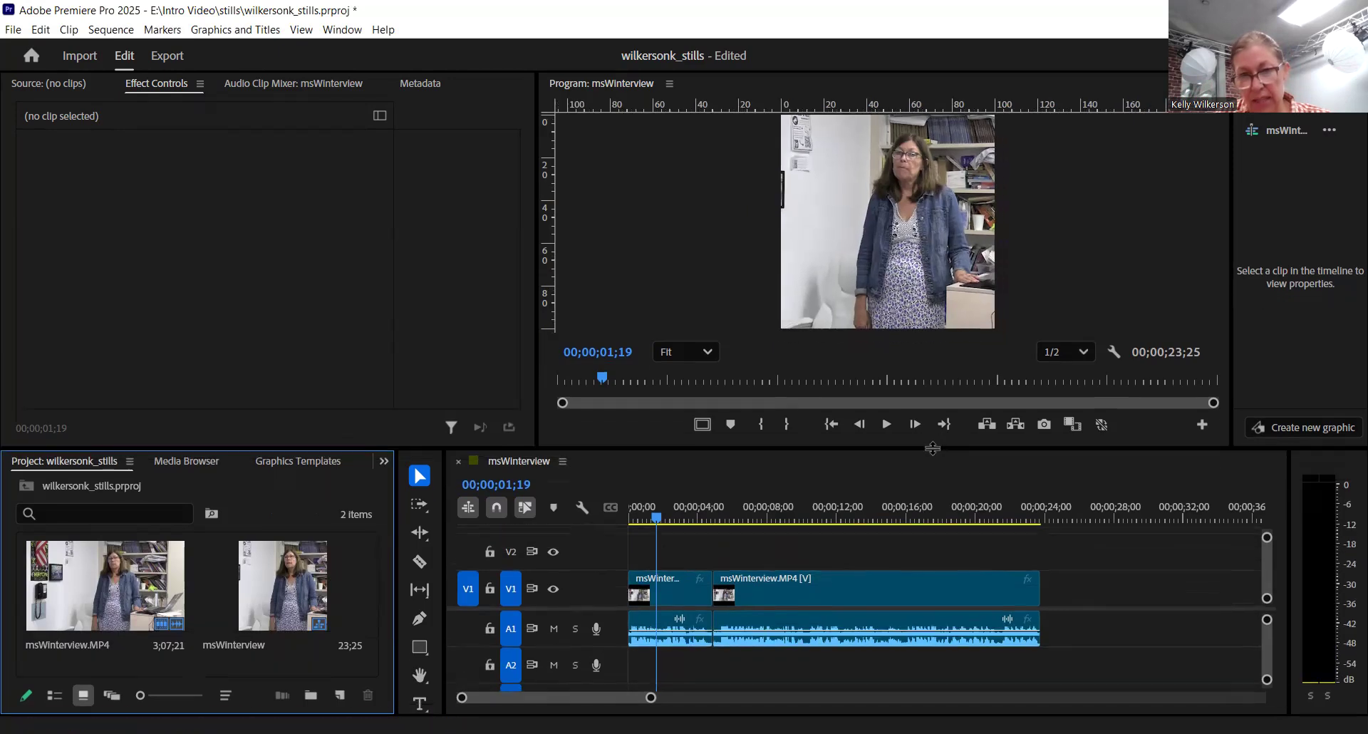
{"action": "left_click", "coordinate": [15, 30]}
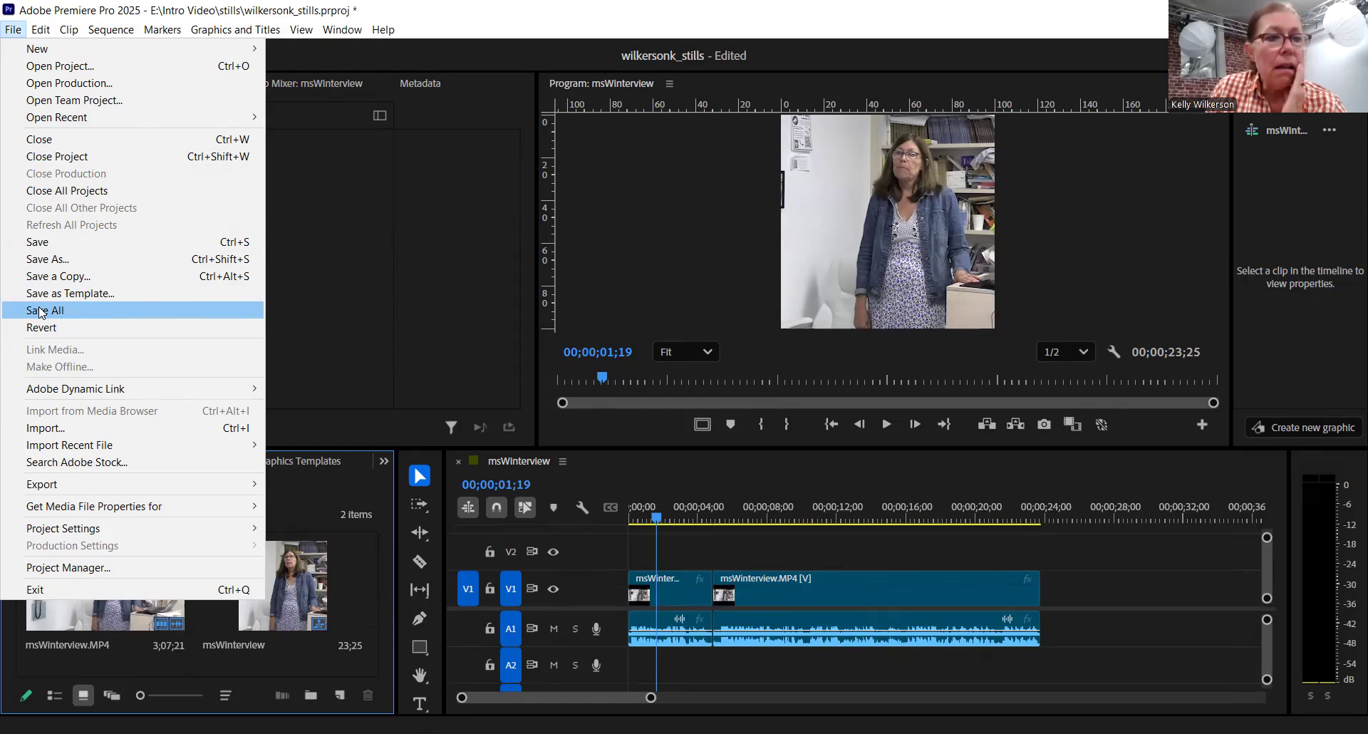
{"action": "left_click", "coordinate": [59, 431]}
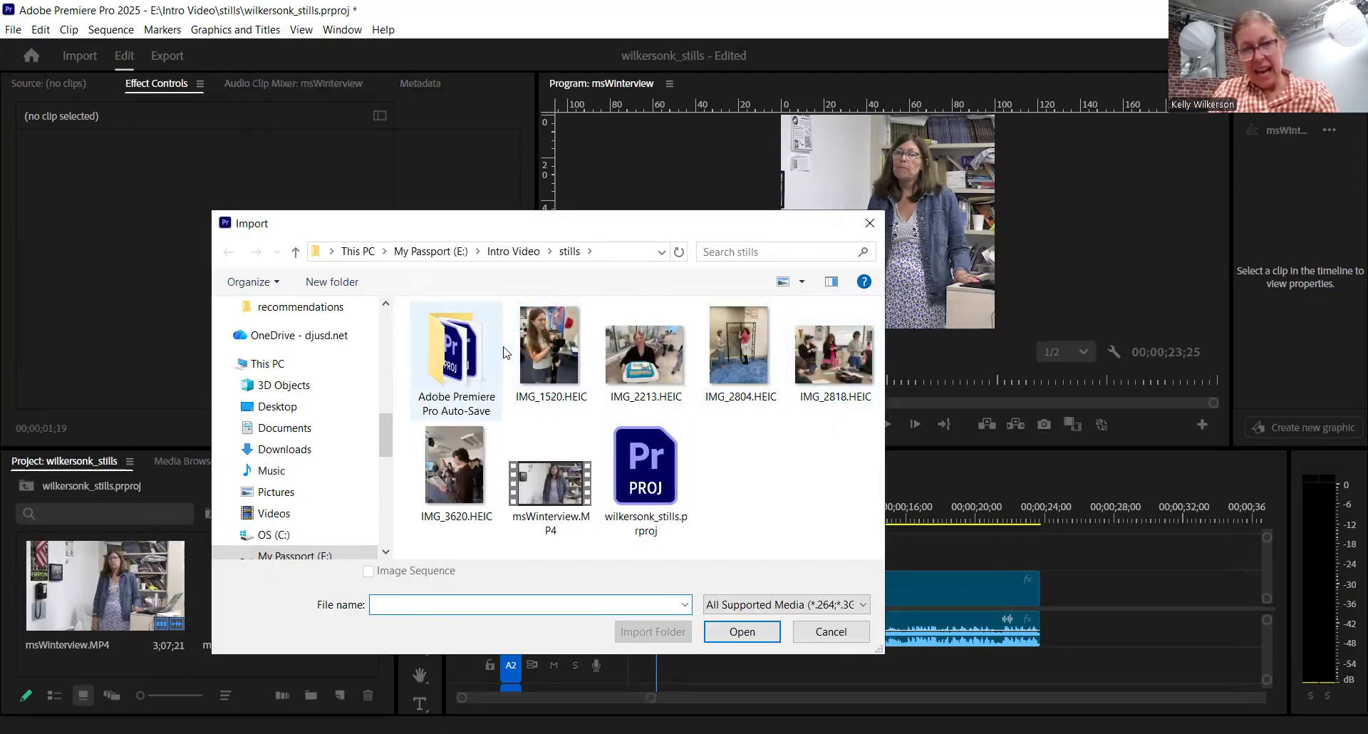
{"action": "left_click", "coordinate": [538, 356]}
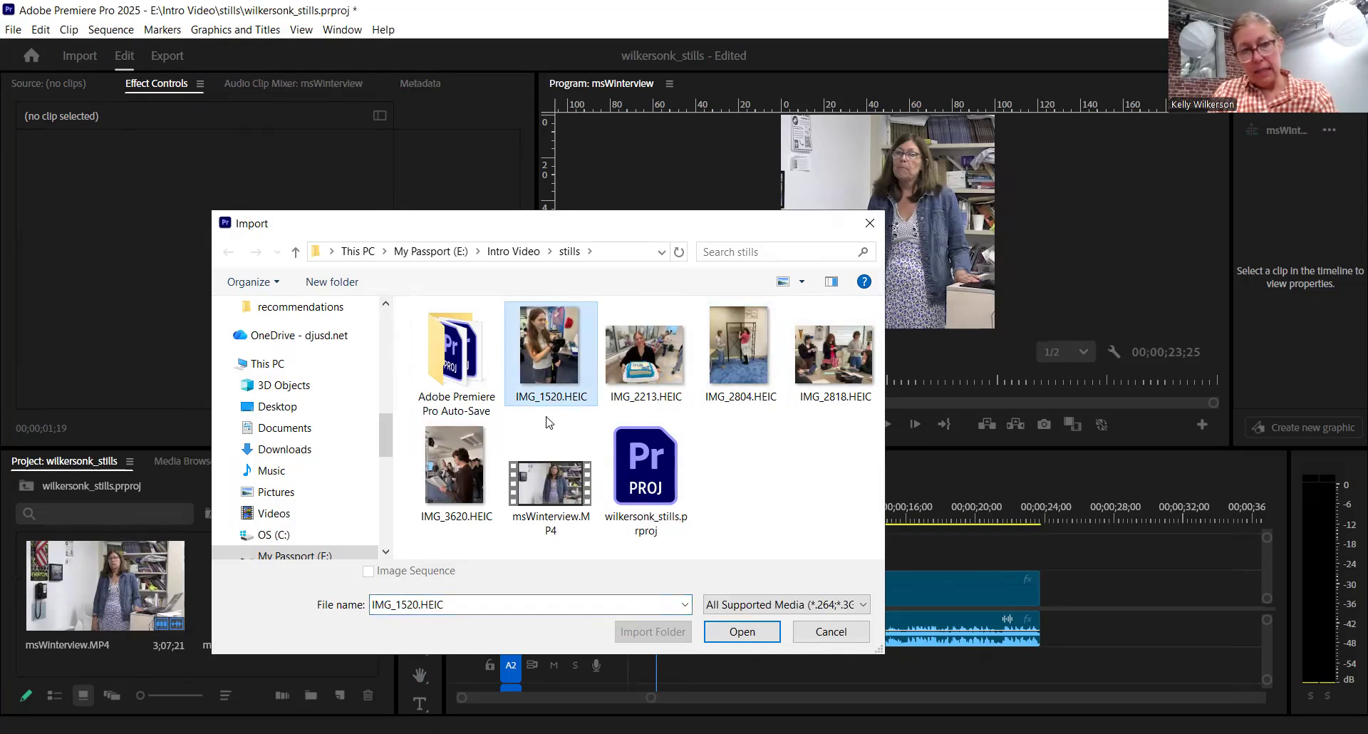
{"action": "left_click", "coordinate": [462, 498], "text": "shift"}
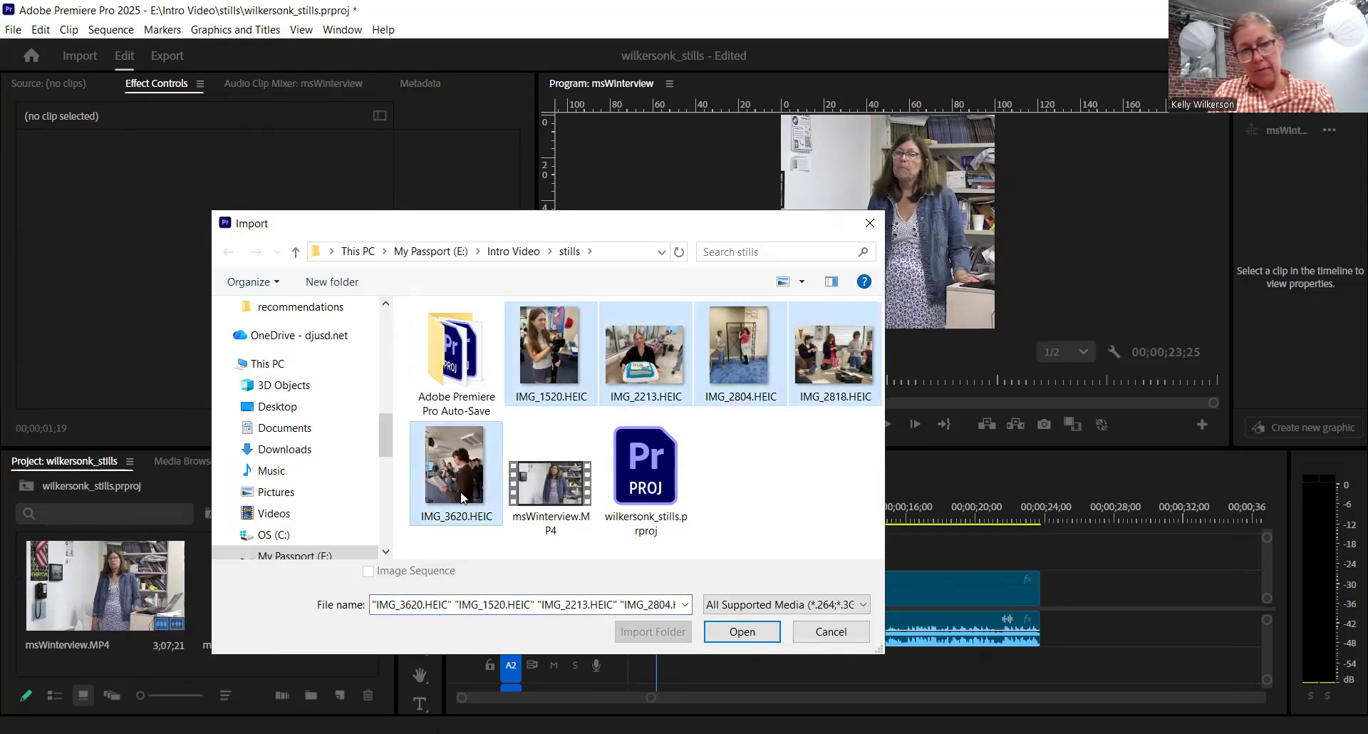
{"action": "left_click", "coordinate": [740, 630]}
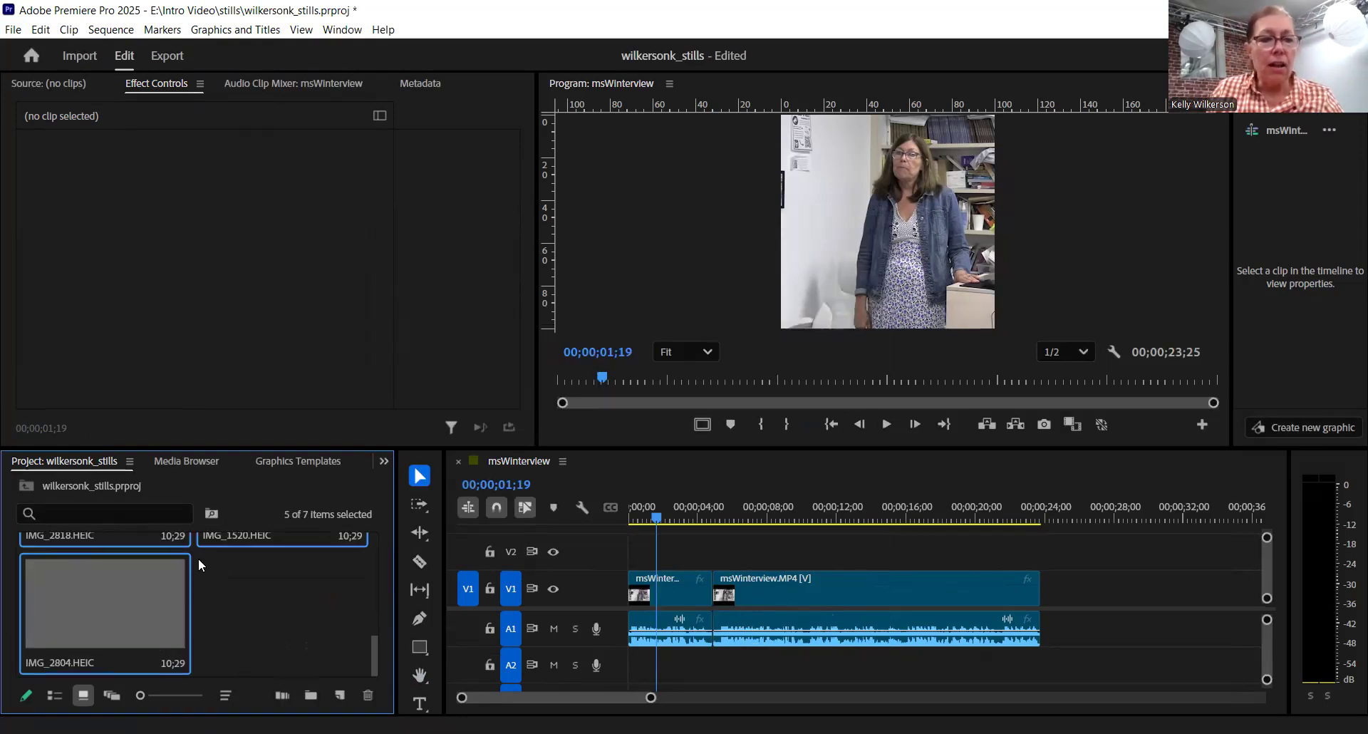
{"action": "left_click", "coordinate": [258, 600]}
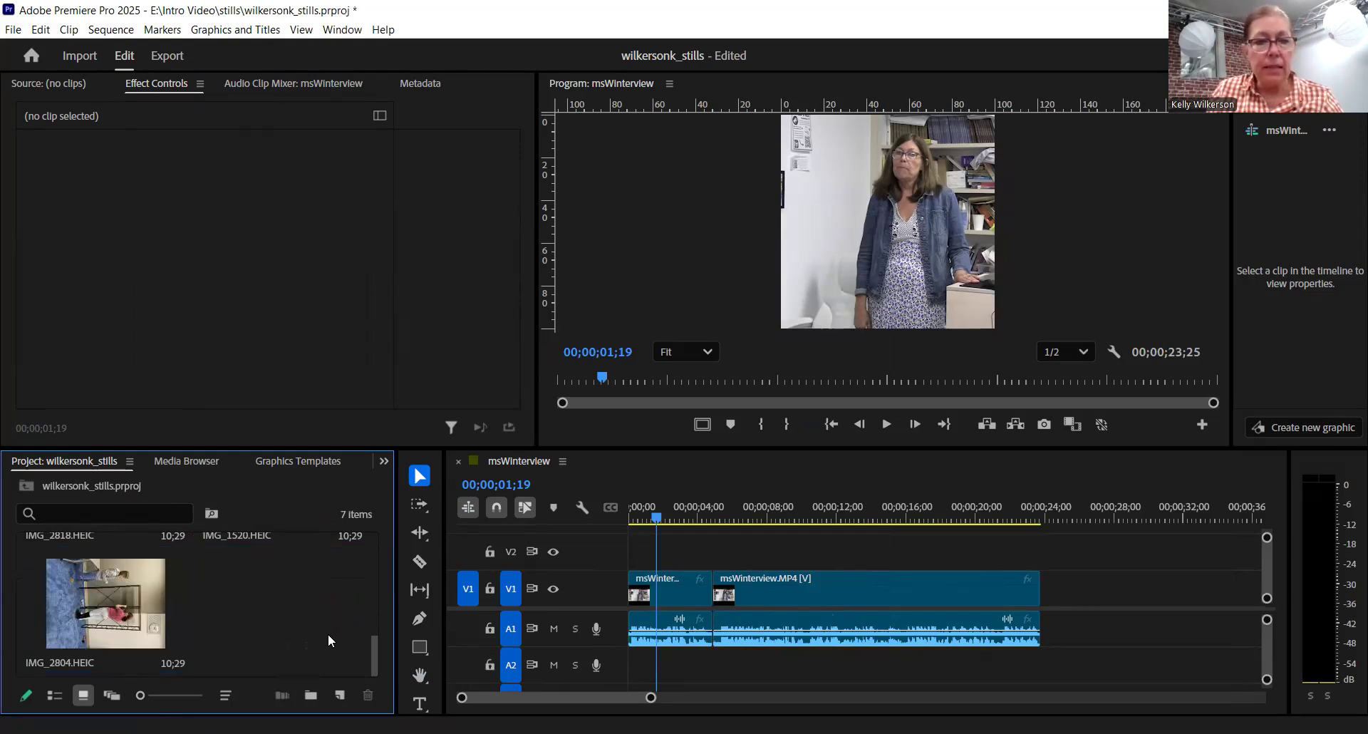
- Play the interview sequence from the start to about 00;00;10;10 to find where a still should cover the footage
{"action": "left_click_drag", "start_coordinate": [655, 514], "coordinate": [617, 520]}
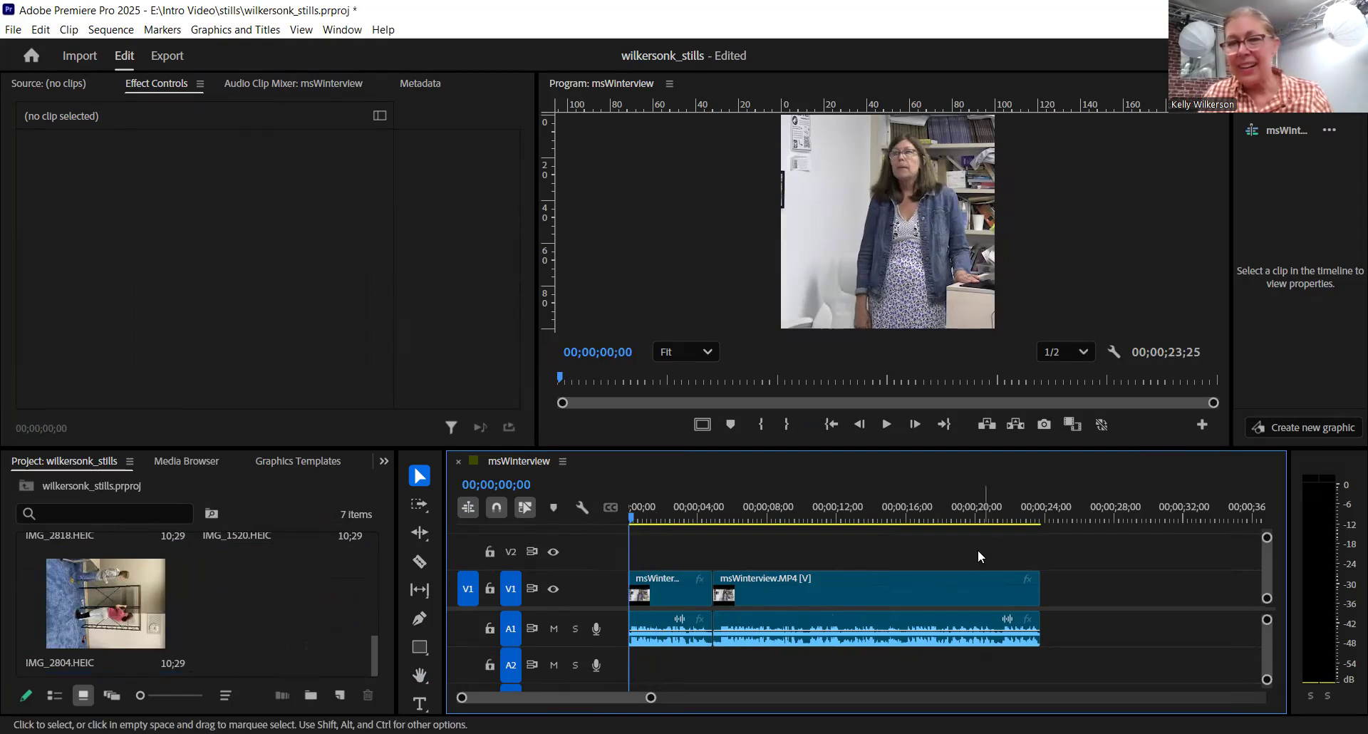
{"action": "left_click", "coordinate": [885, 424]}
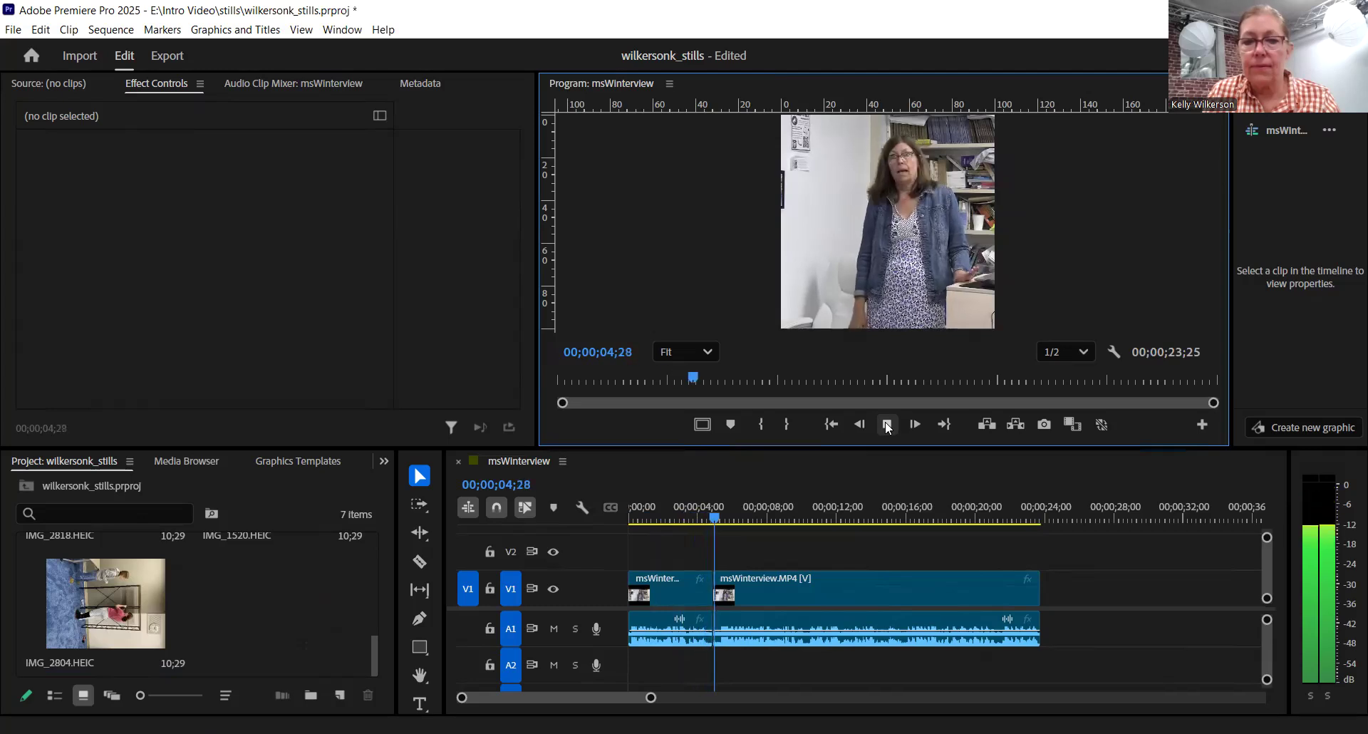
{"action": "left_click", "coordinate": [888, 425]}
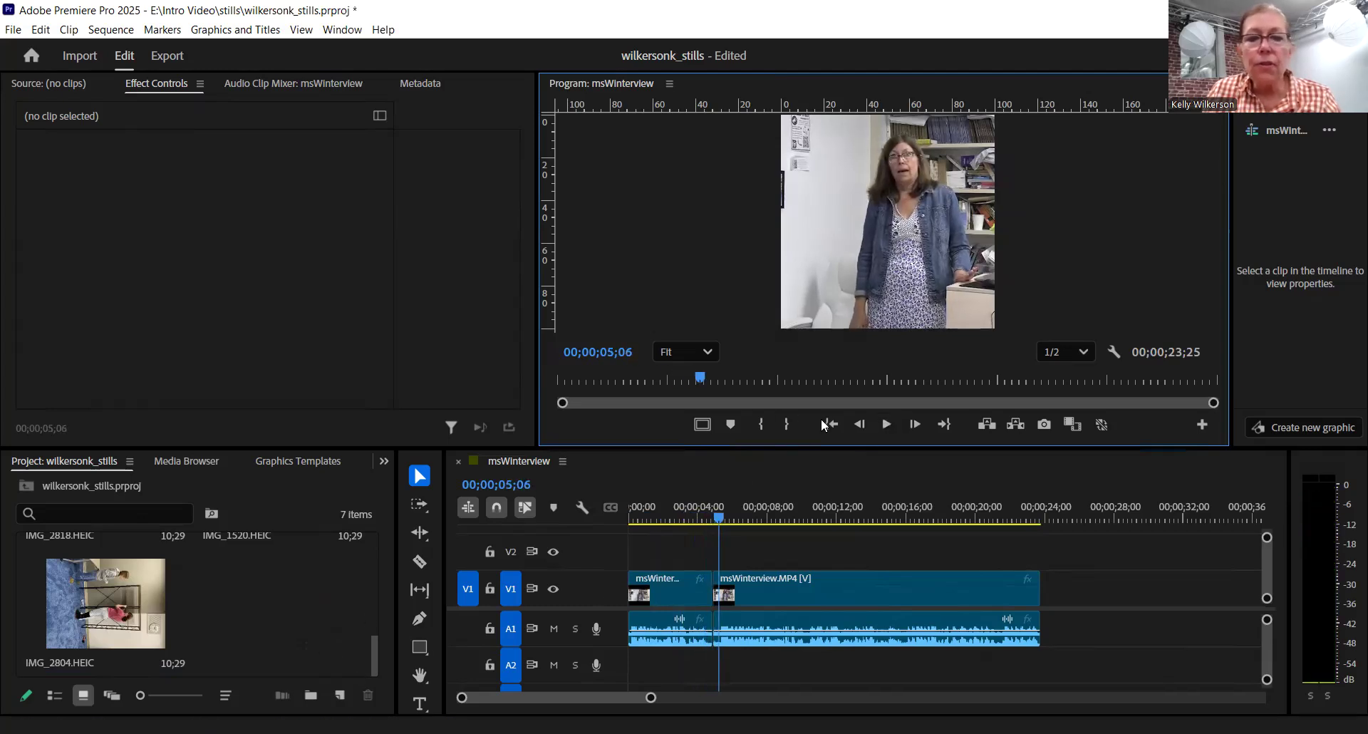
{"action": "left_click", "coordinate": [887, 425]}
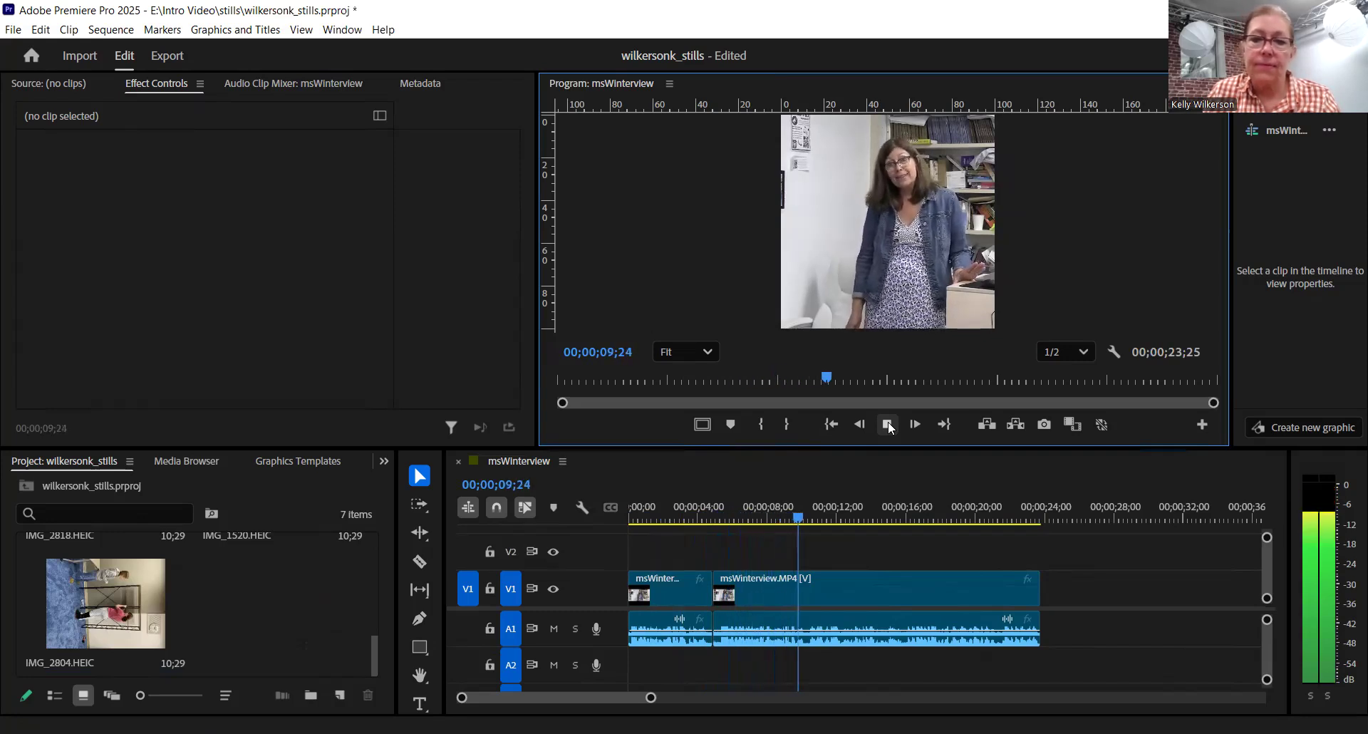
{"action": "left_click", "coordinate": [887, 425]}
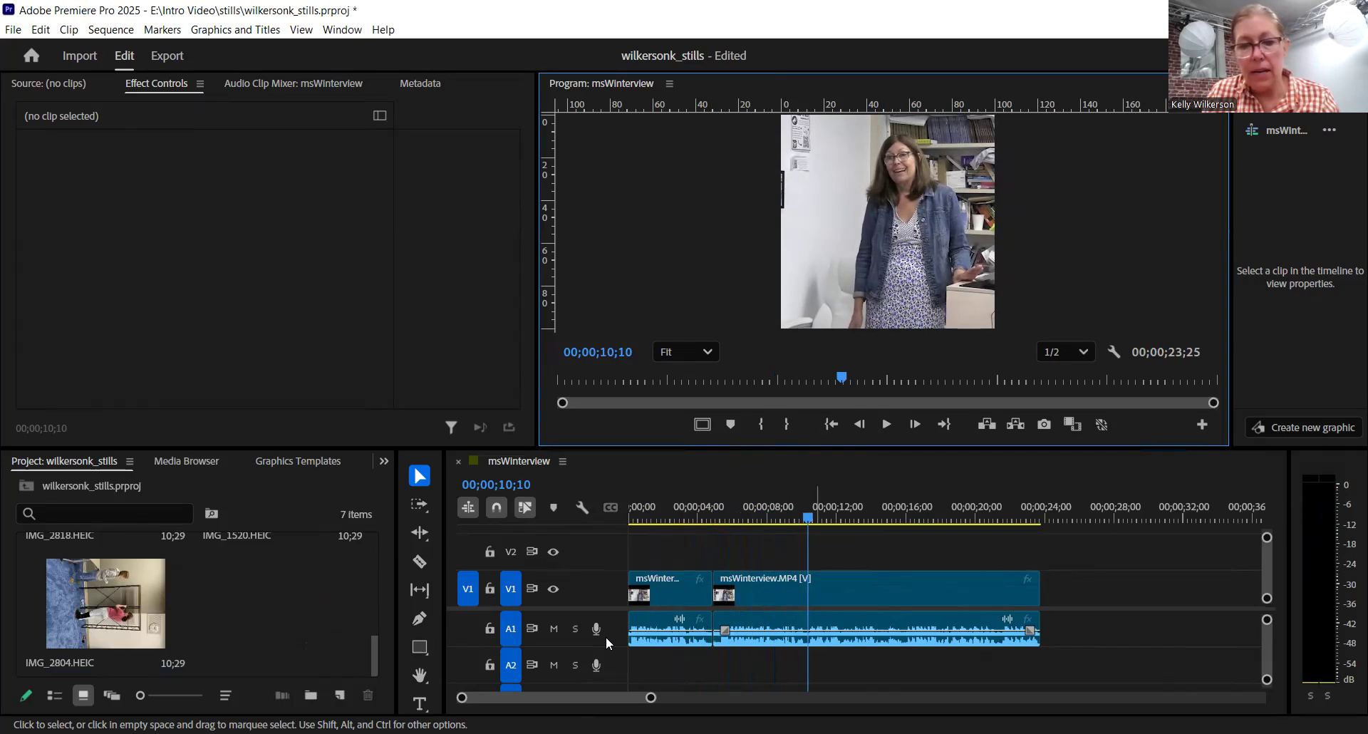
- Place IMG_2213.HEIC on V2 at the start of the second interview clip and trim its end to 00;00;10;10
{"action": "left_click_drag", "start_coordinate": [463, 699], "coordinate": [484, 700]}
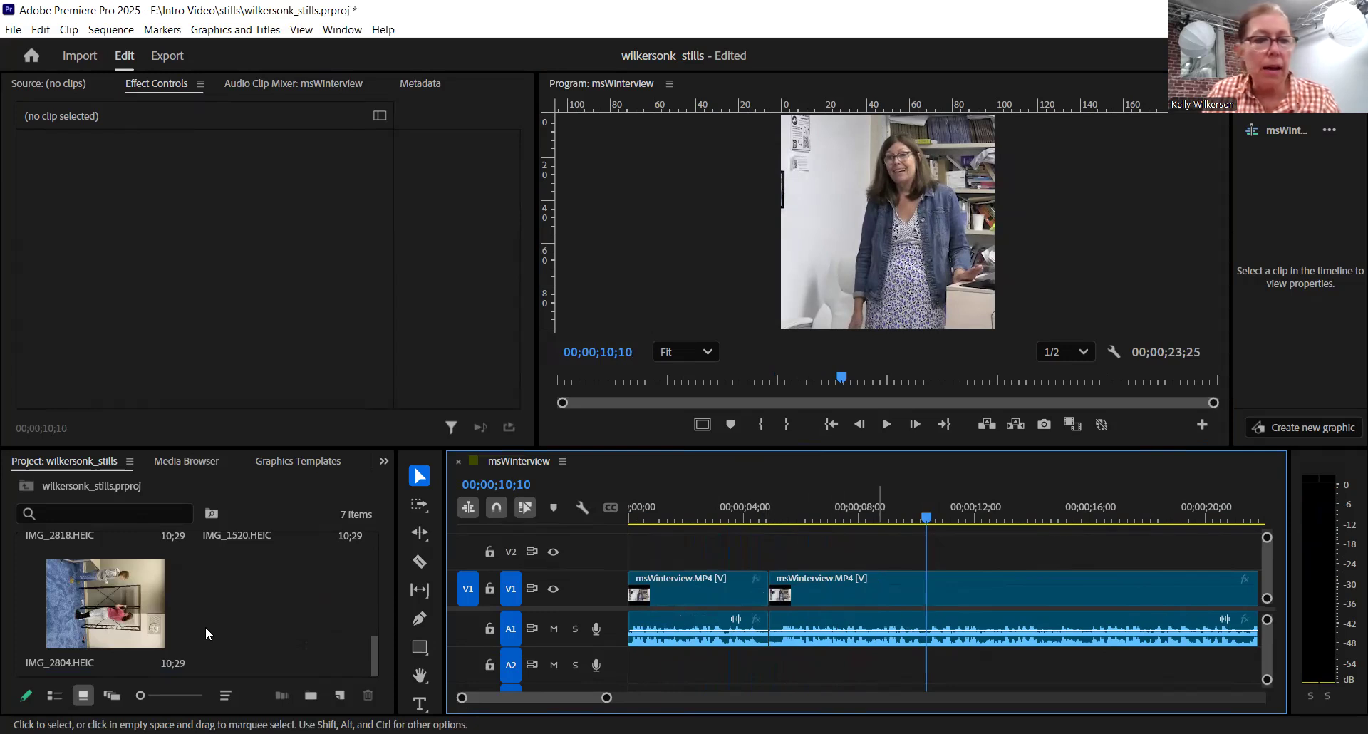
{"action": "left_click_drag", "start_coordinate": [378, 650], "coordinate": [395, 580]}
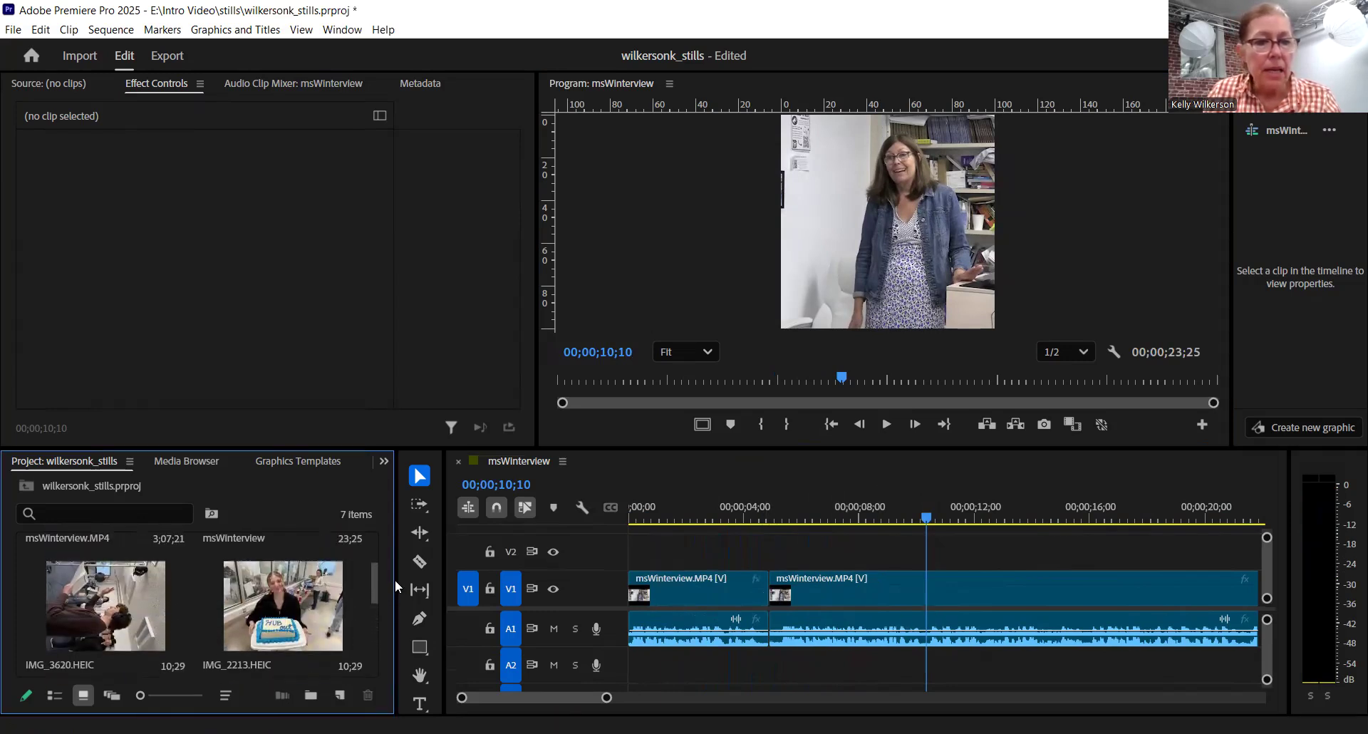
{"action": "left_click", "coordinate": [271, 588]}
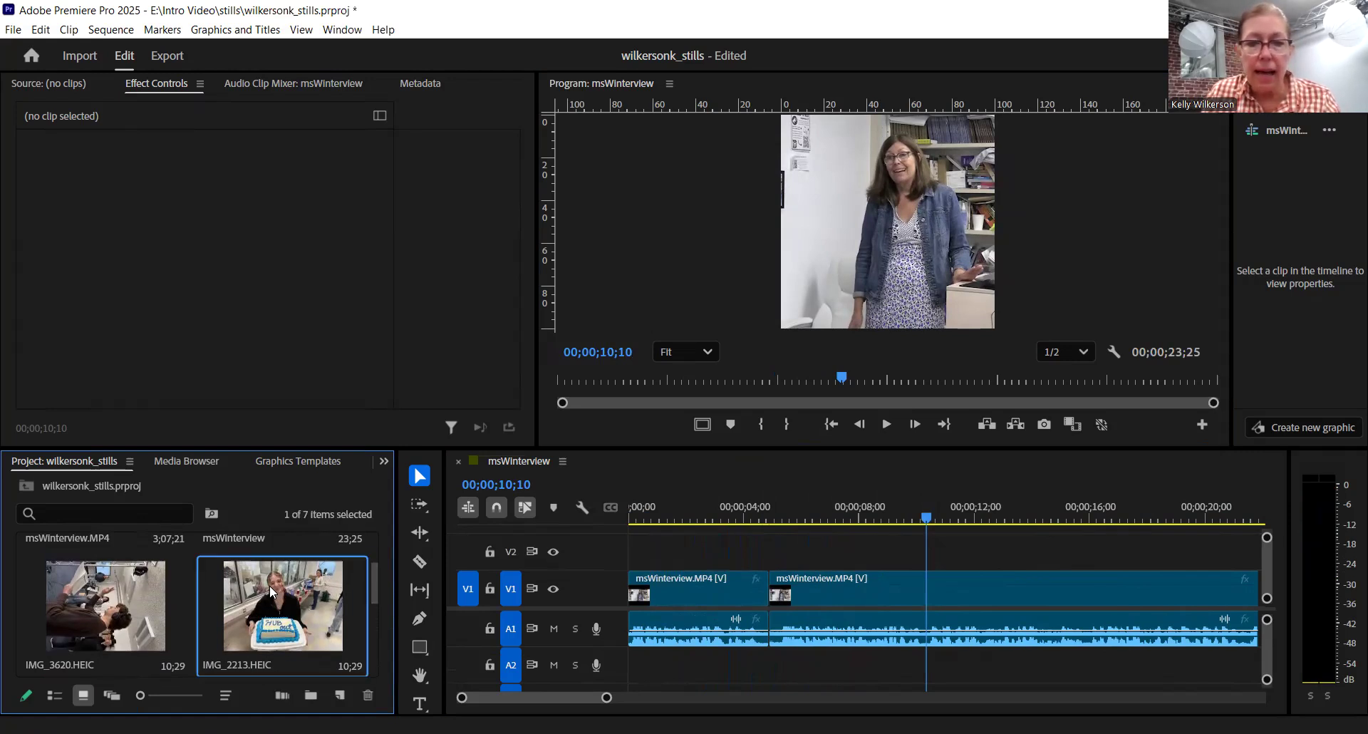
{"action": "left_click_drag", "start_coordinate": [276, 585], "coordinate": [777, 545]}
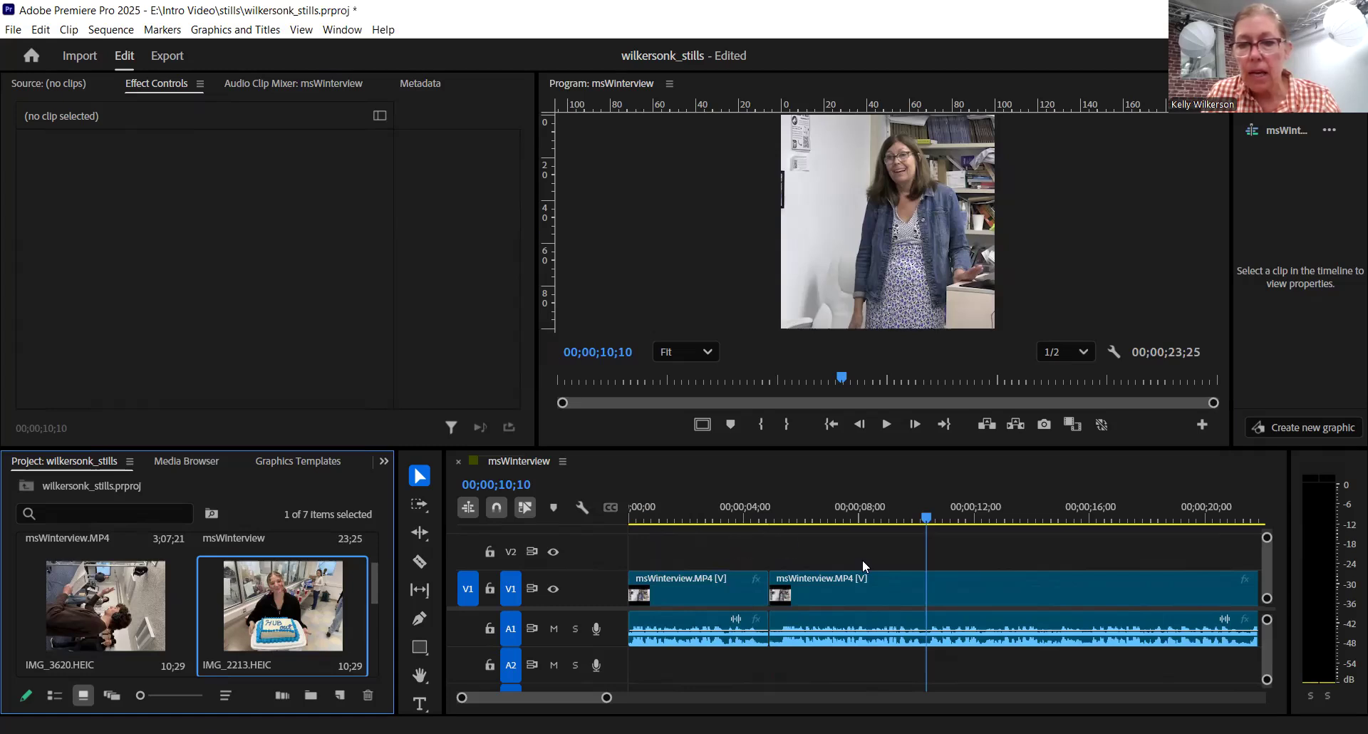
{"action": "left_click_drag", "start_coordinate": [1077, 552], "coordinate": [931, 555]}
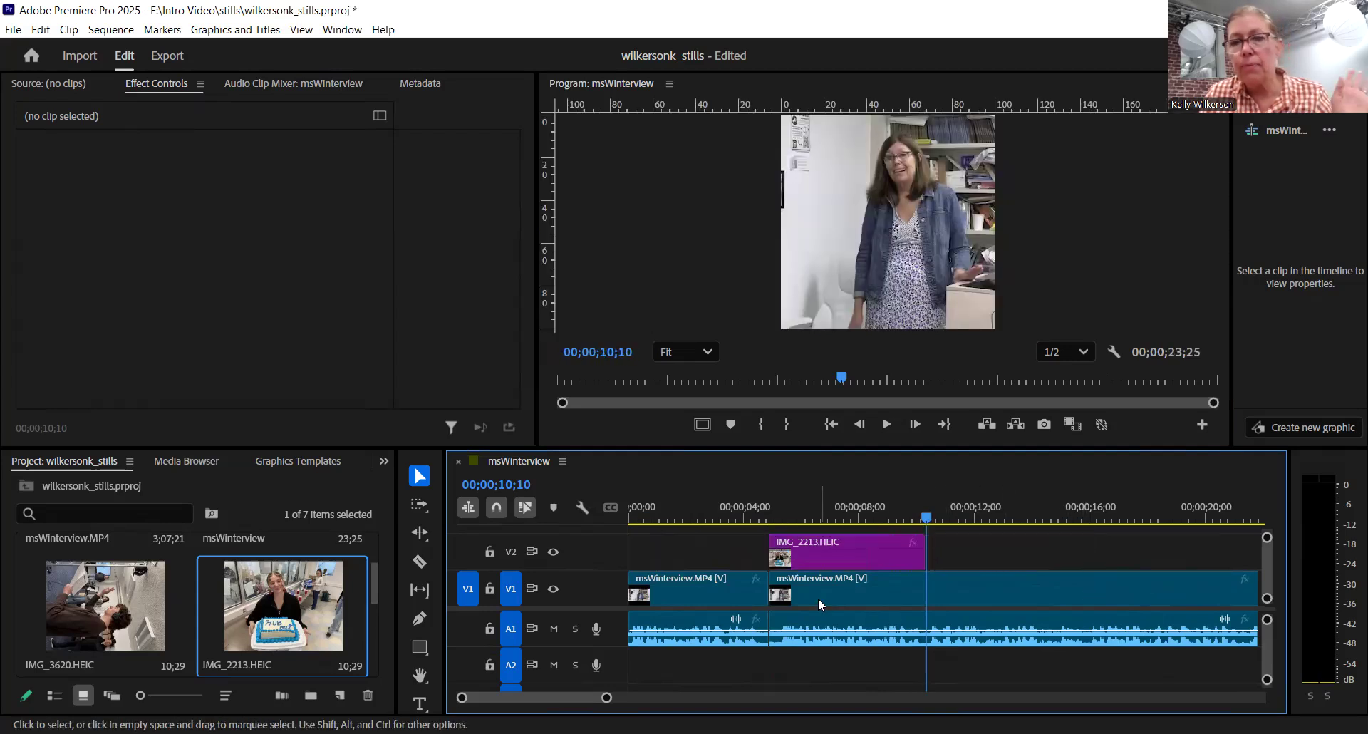
- Set the scale of the IMG_2213.HEIC clip on V2 to 50
{"action": "left_click_drag", "start_coordinate": [913, 514], "coordinate": [846, 528]}
{"action": "left_click", "coordinate": [872, 548]}
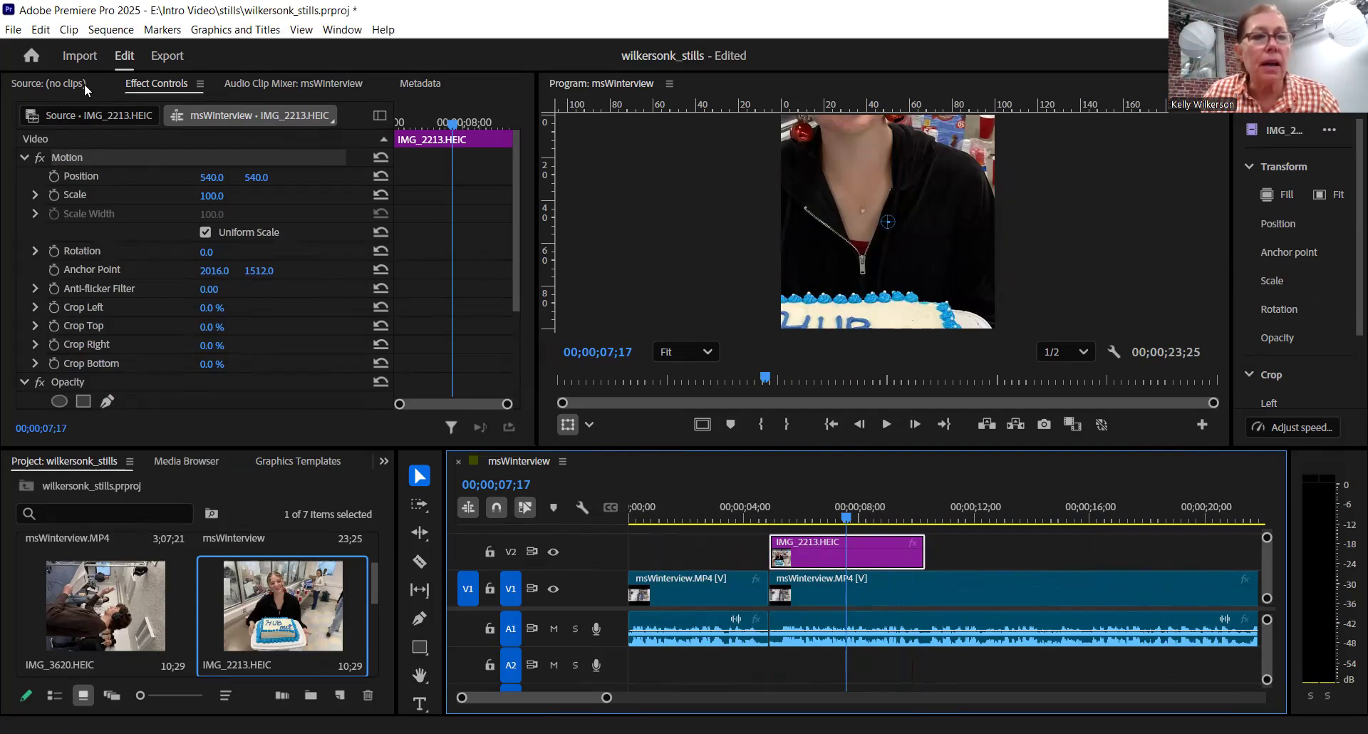
{"action": "left_click", "coordinate": [225, 192]}
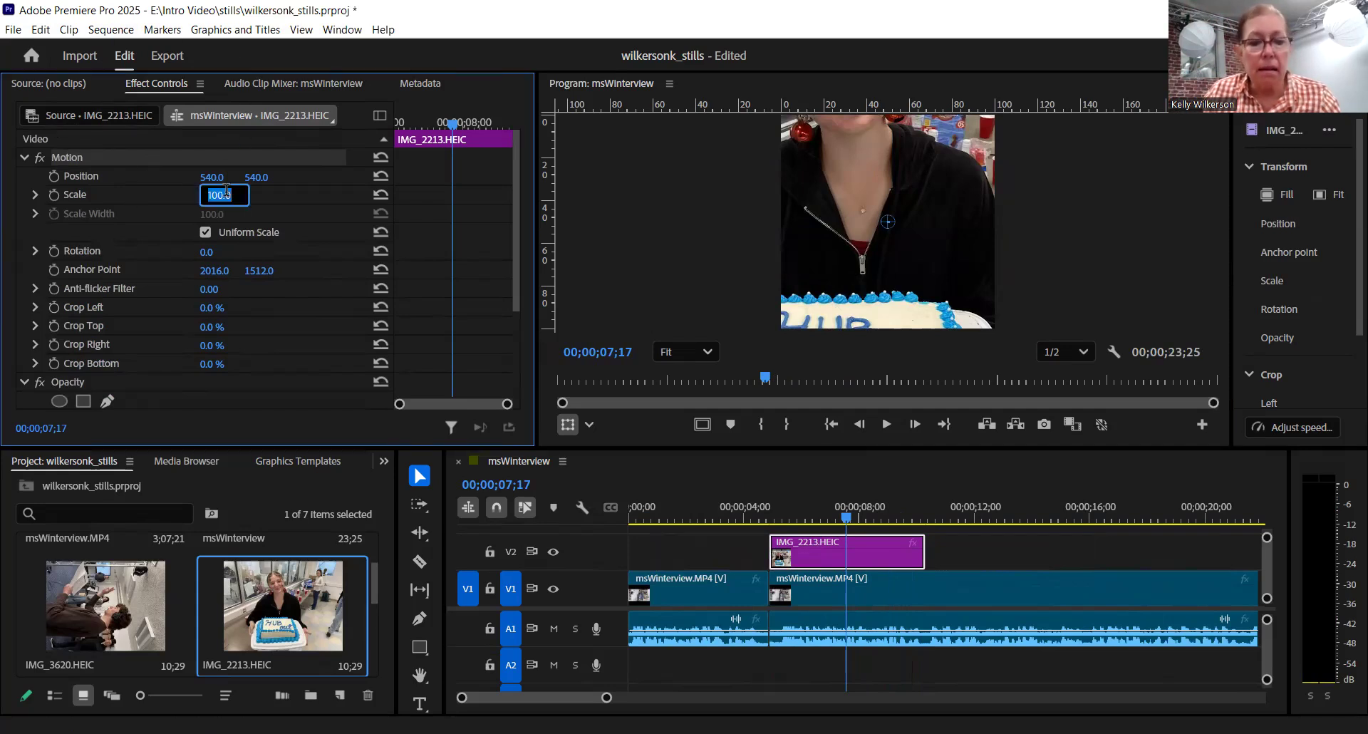
{"action": "type", "text": "50"}
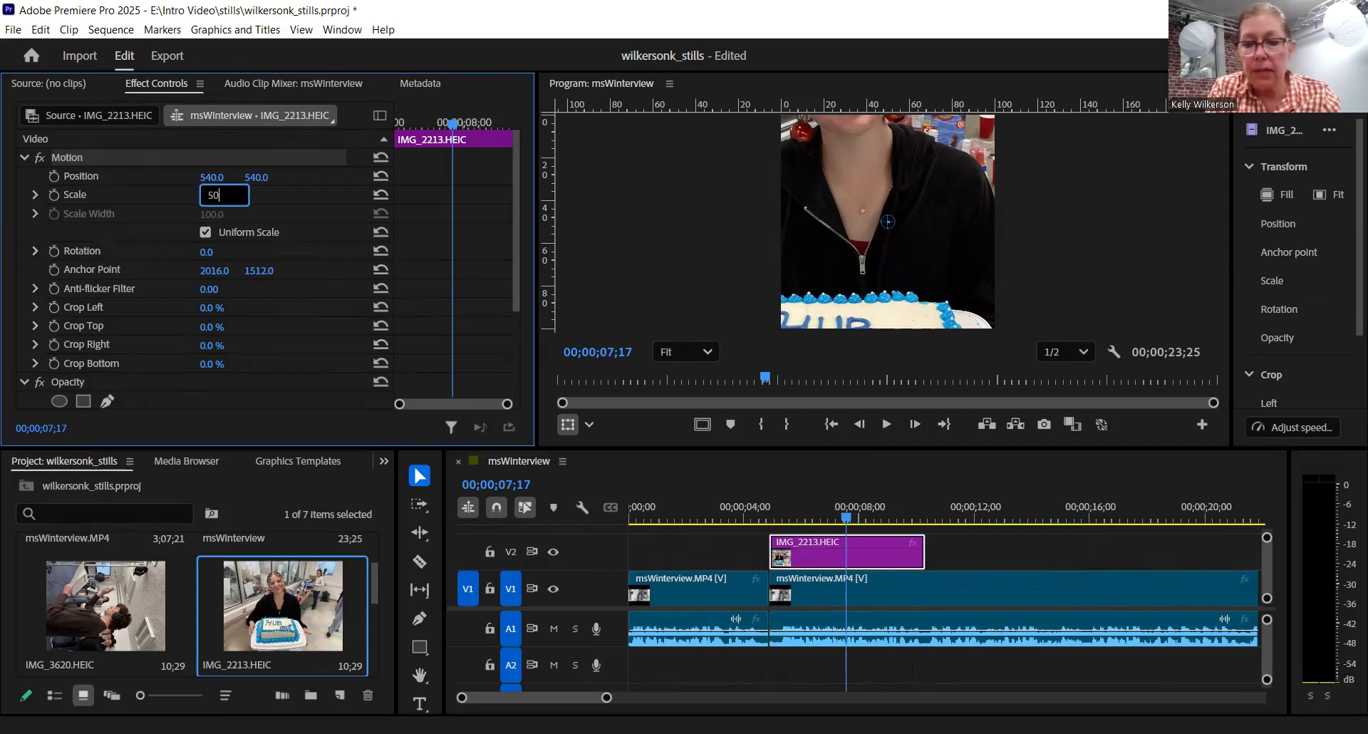
{"action": "key", "text": "Return"}
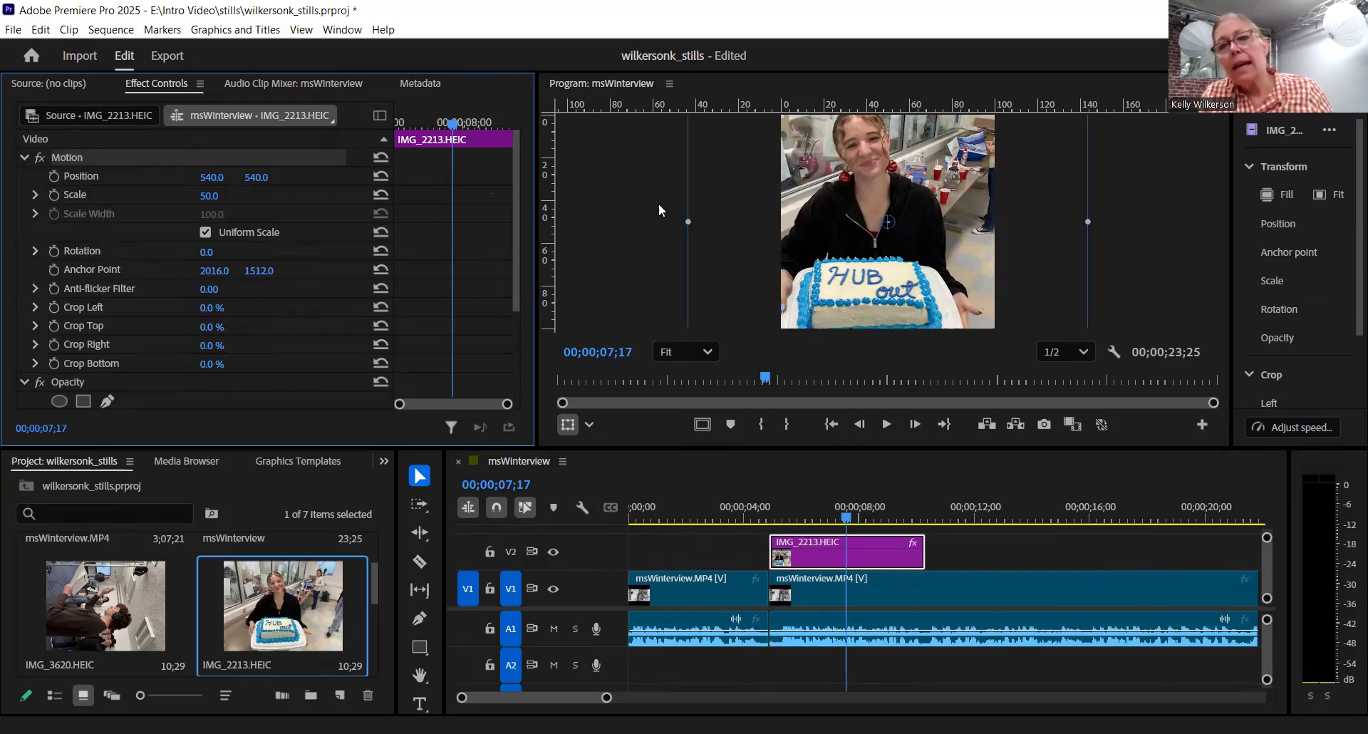
- Reposition the IMG_2213.HEIC image in the frame to about 639, 616.5 so the person and cake are framed
{"action": "left_click", "coordinate": [878, 215]}
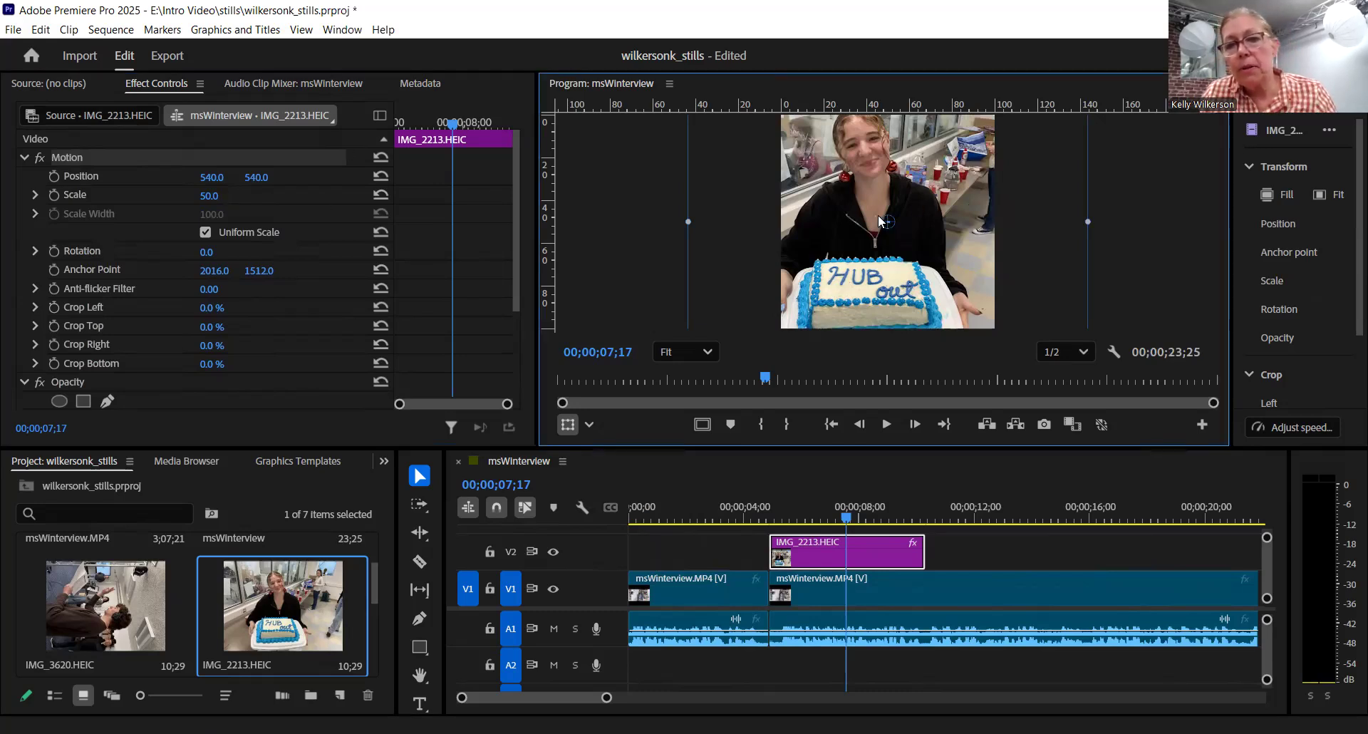
{"action": "left_click_drag", "start_coordinate": [879, 215], "coordinate": [895, 216]}
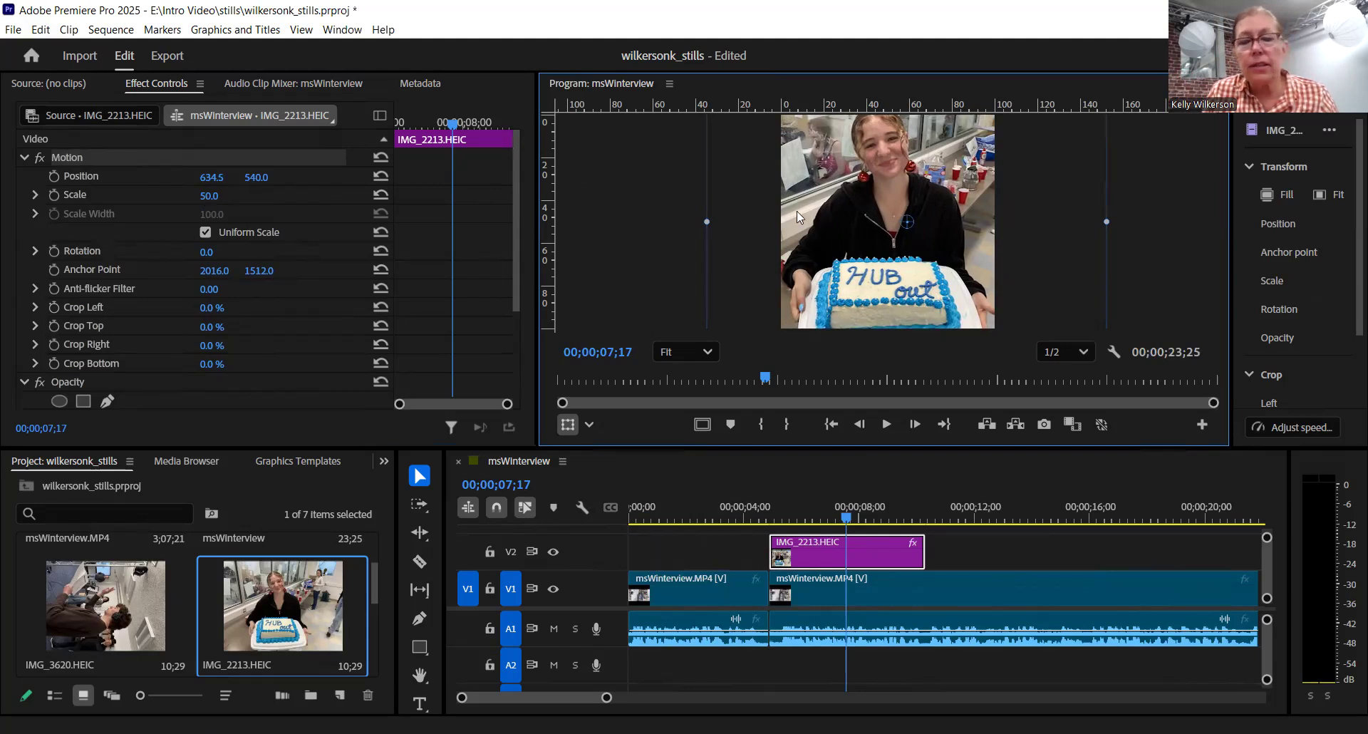
{"action": "left_click_drag", "start_coordinate": [881, 219], "coordinate": [880, 233]}
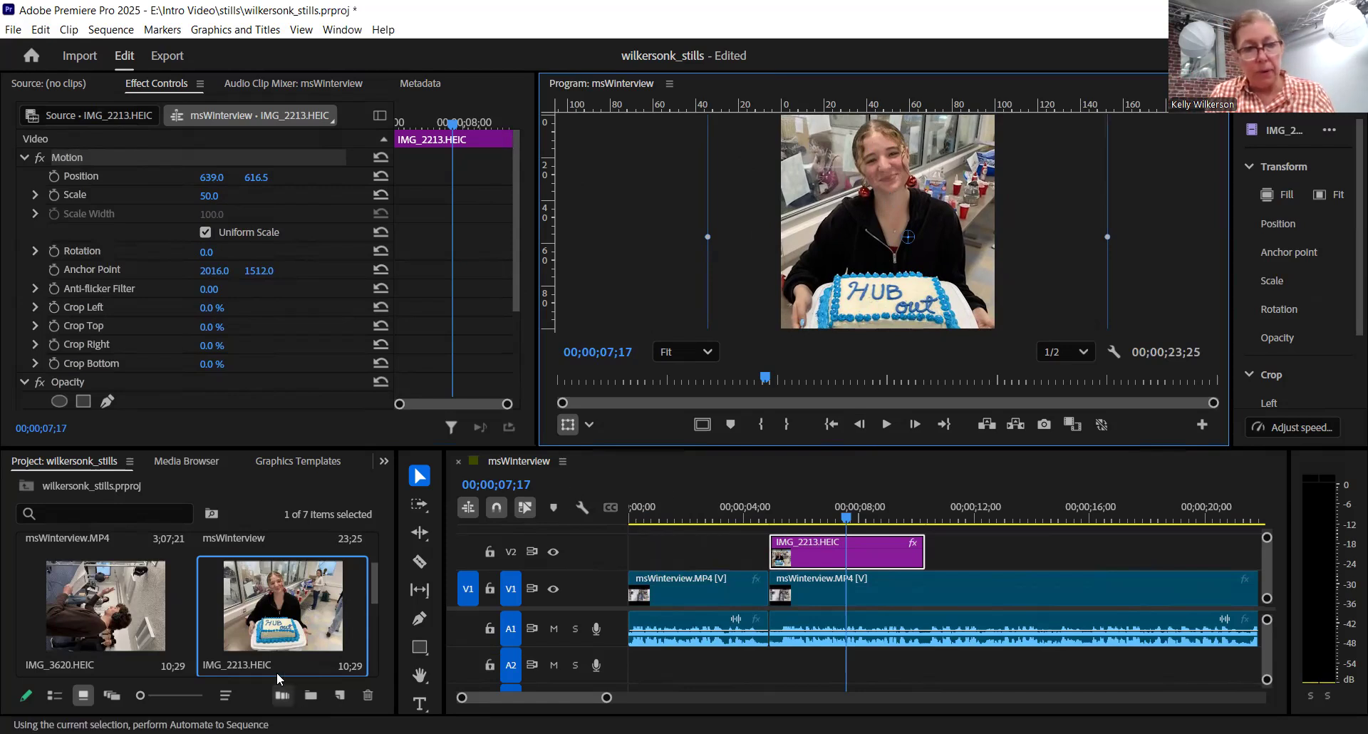
- Place IMG_3620.HEIC on V2 directly after the IMG_2213.HEIC clip
{"action": "left_click", "coordinate": [98, 610]}
{"action": "left_click_drag", "start_coordinate": [98, 610], "coordinate": [192, 587]}
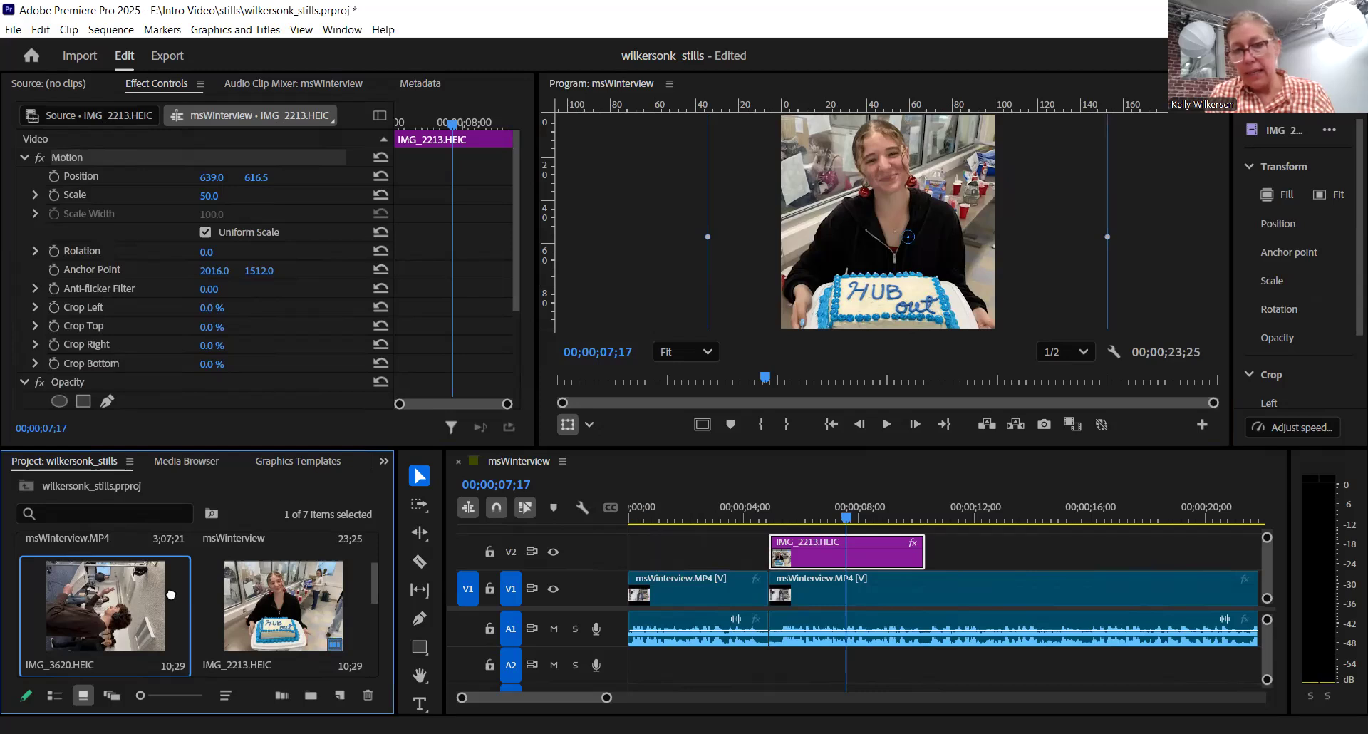
{"action": "left_click", "coordinate": [1017, 553]}
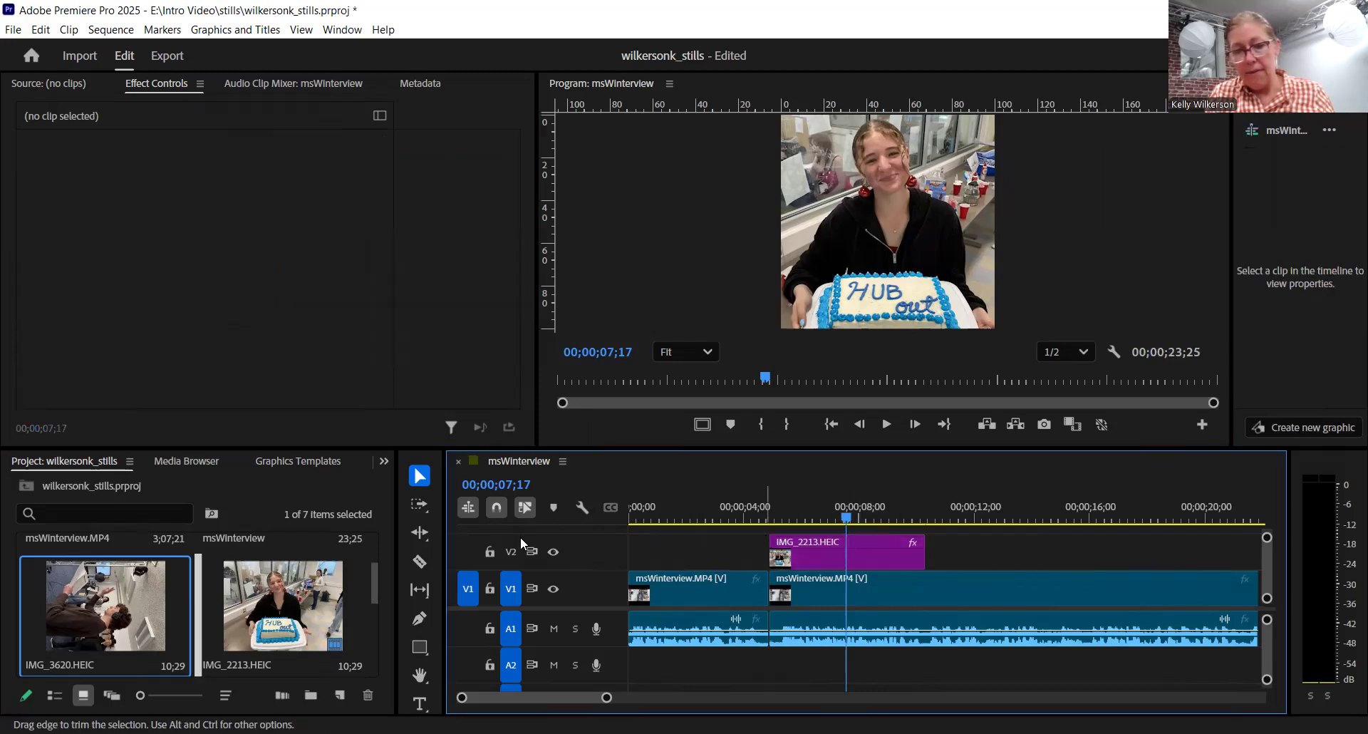
{"action": "left_click", "coordinate": [117, 606]}
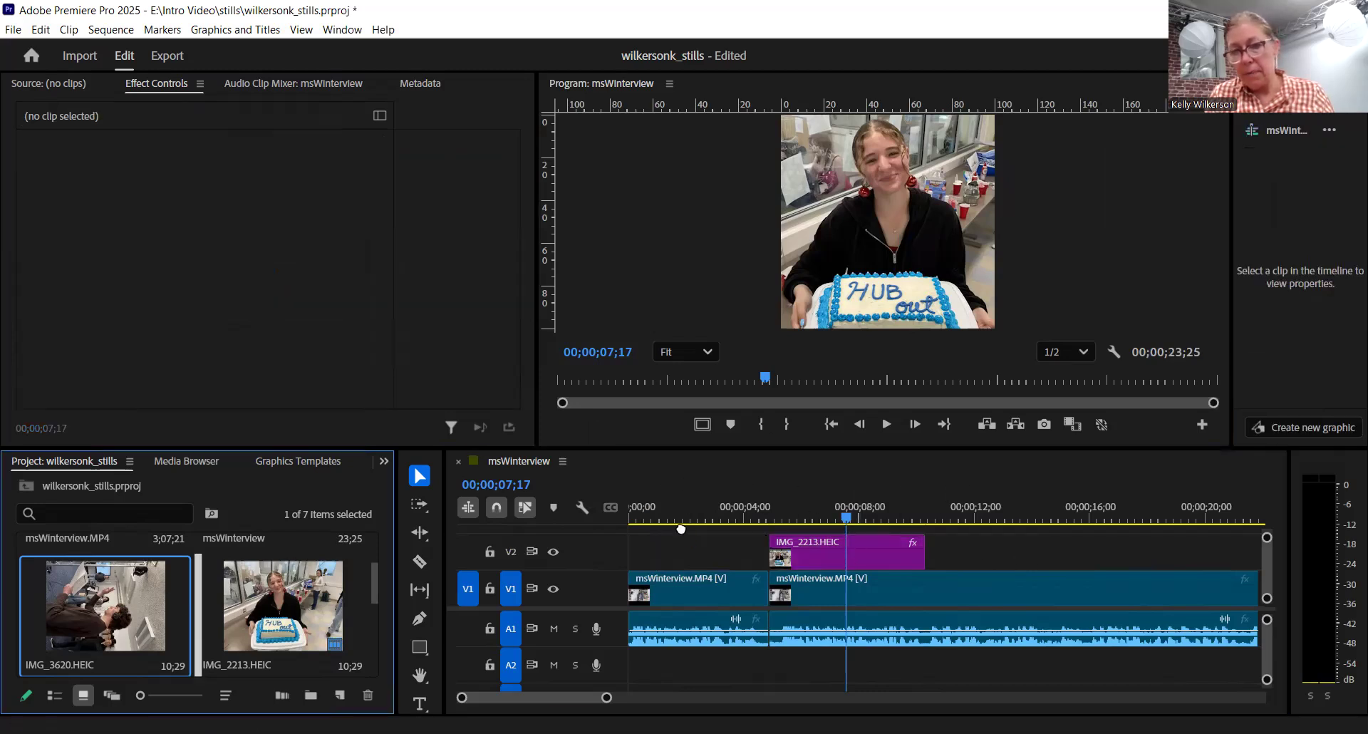
{"action": "left_click_drag", "start_coordinate": [940, 551], "coordinate": [941, 551]}
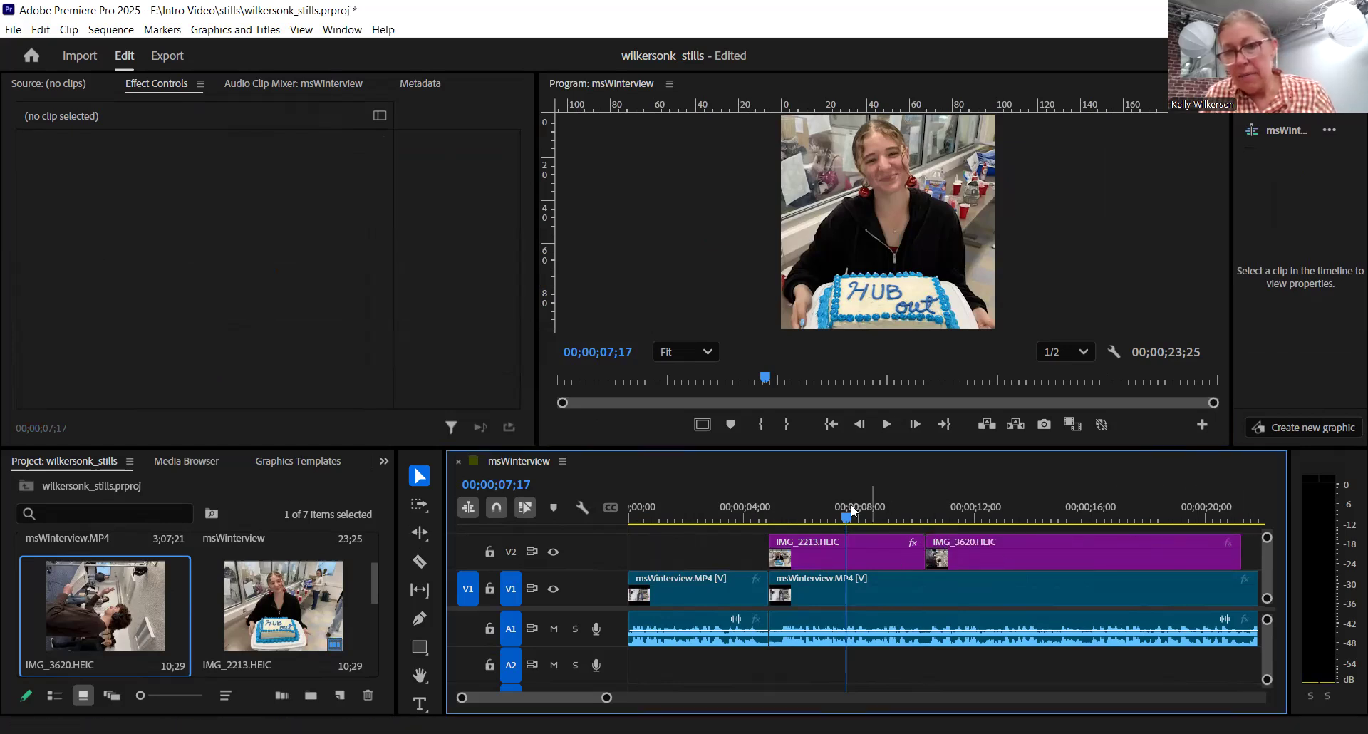
- Preview the footage under the IMG_3620.HEIC clip and trim the clip's end to about 00;00;14;25
{"action": "left_click_drag", "start_coordinate": [846, 517], "coordinate": [970, 518]}
{"action": "left_click", "coordinate": [991, 548]}
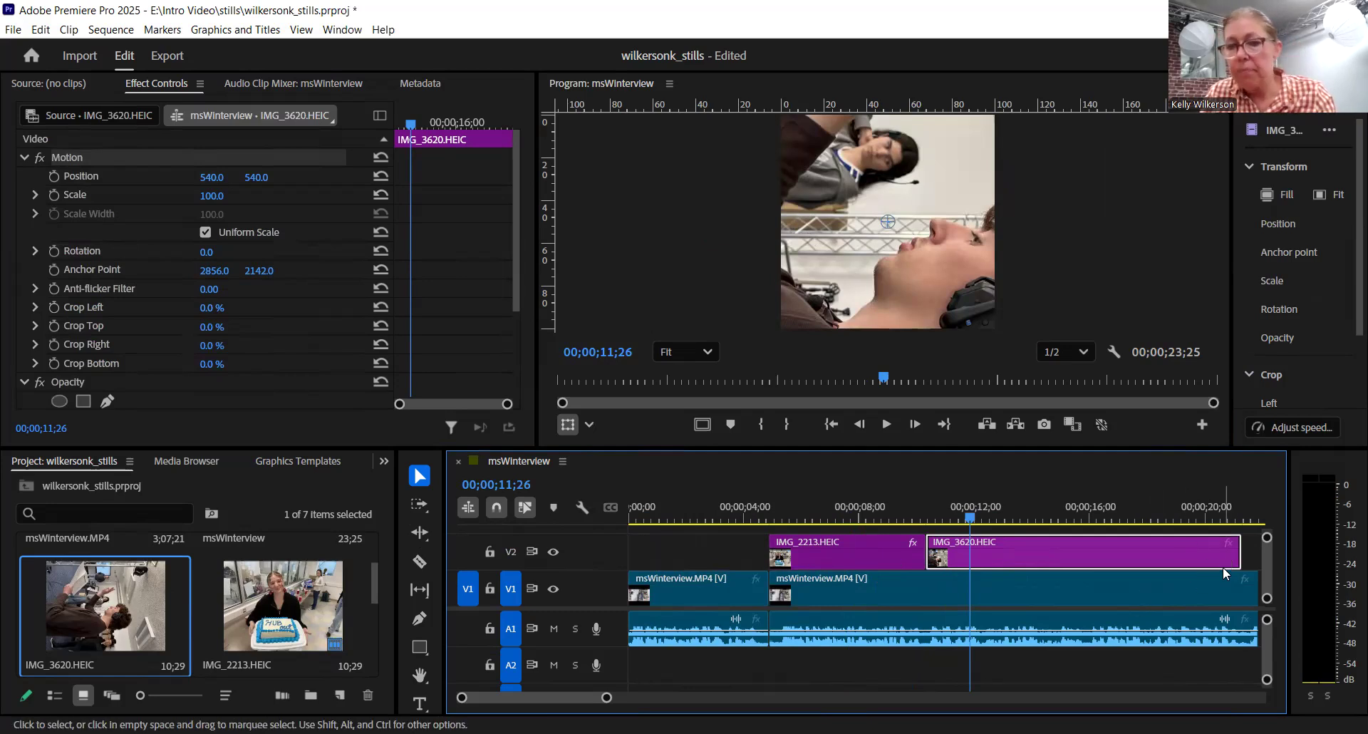
{"action": "left_click", "coordinate": [993, 510]}
{"action": "left_click_drag", "start_coordinate": [1006, 510], "coordinate": [1057, 507]}
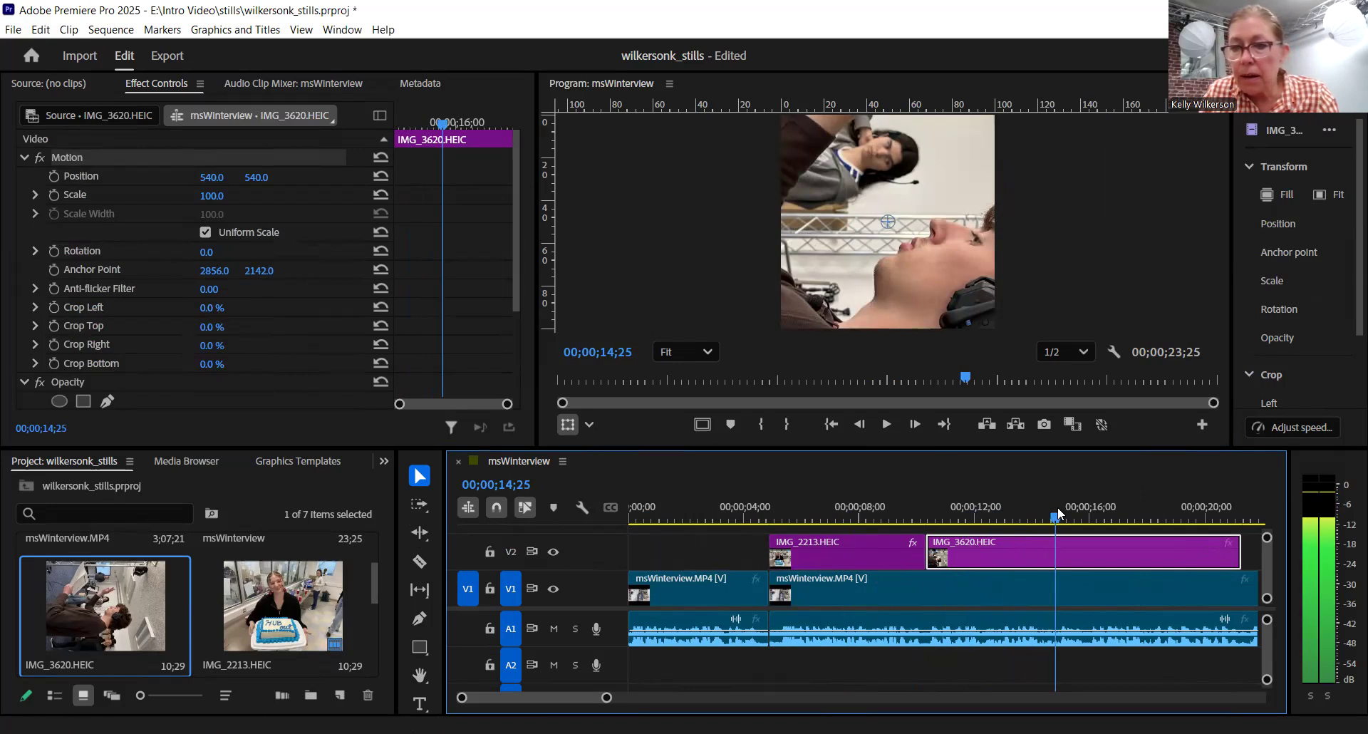
{"action": "left_click_drag", "start_coordinate": [1238, 549], "coordinate": [1001, 510]}
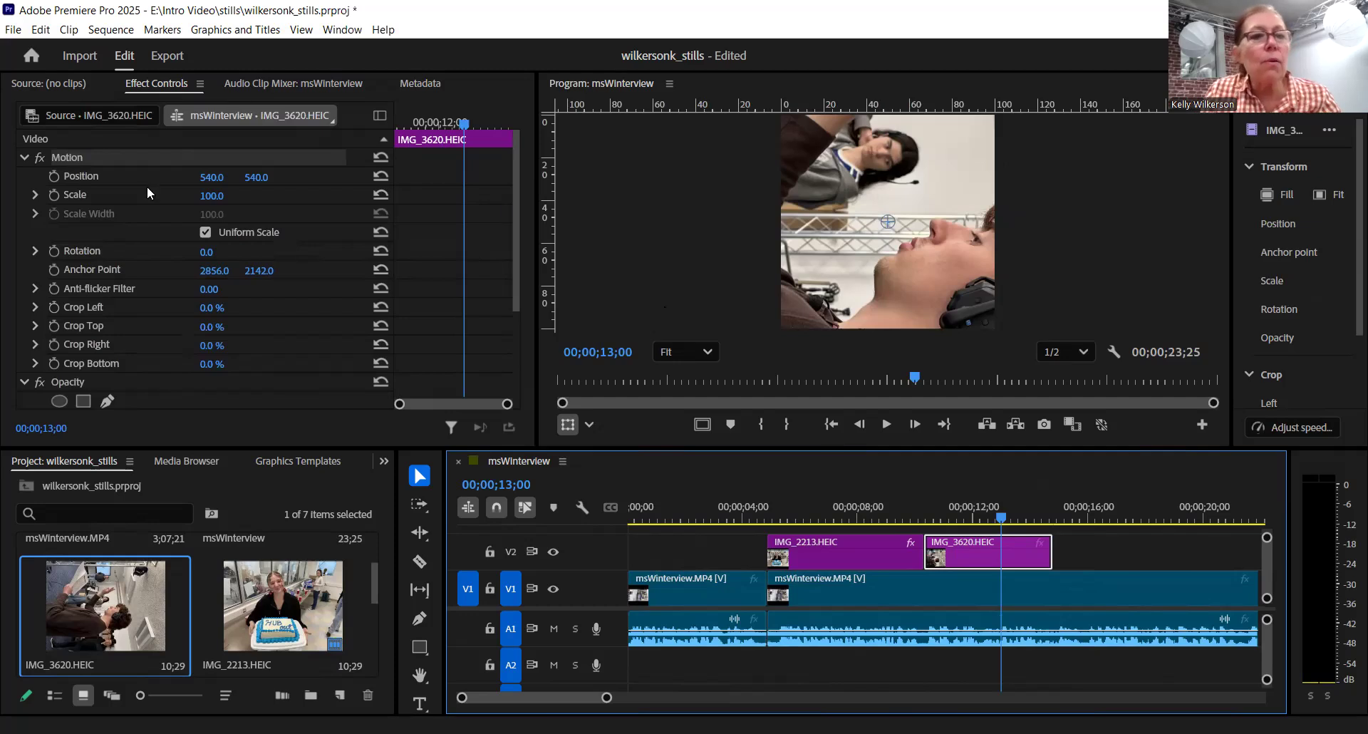
- Set the rotation of the IMG_3620.HEIC clip to -90° to turn the image upright
{"action": "left_click", "coordinate": [214, 251]}
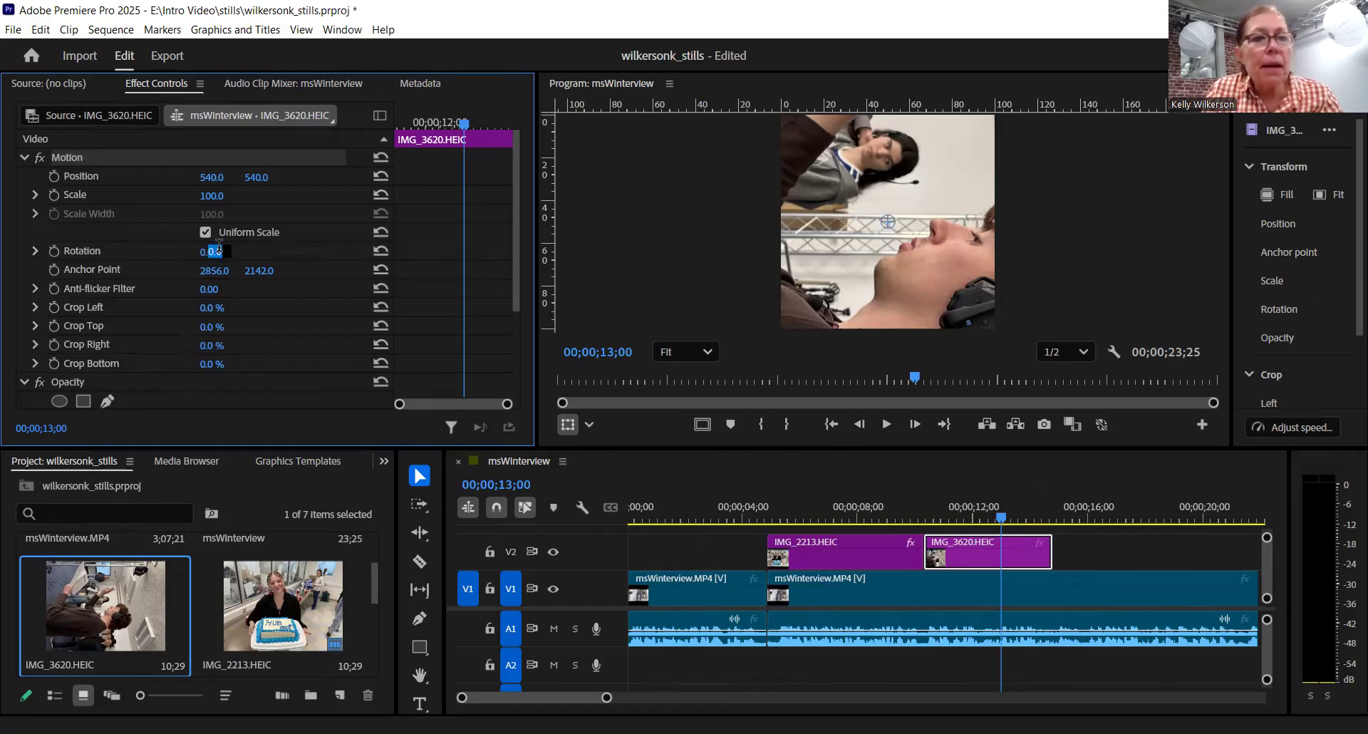
{"action": "type", "text": "-90"}
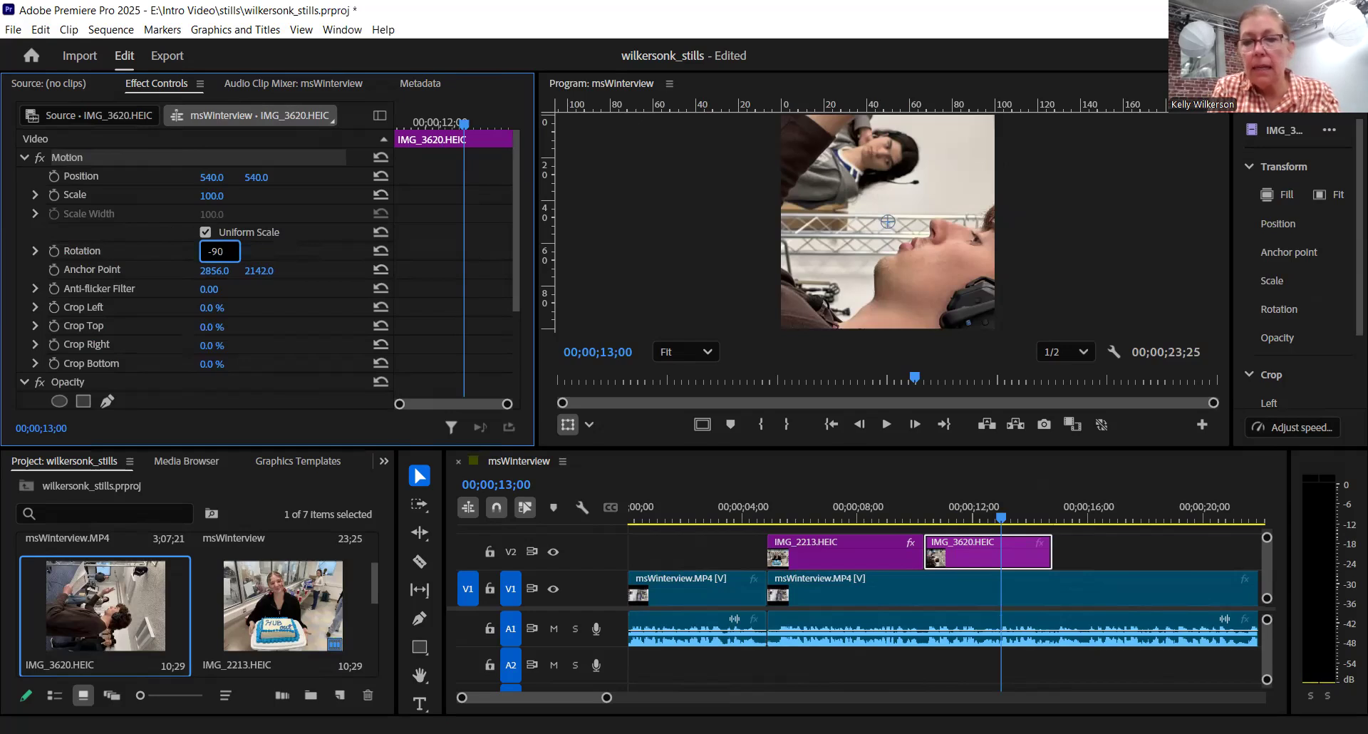
{"action": "key", "text": "Return"}
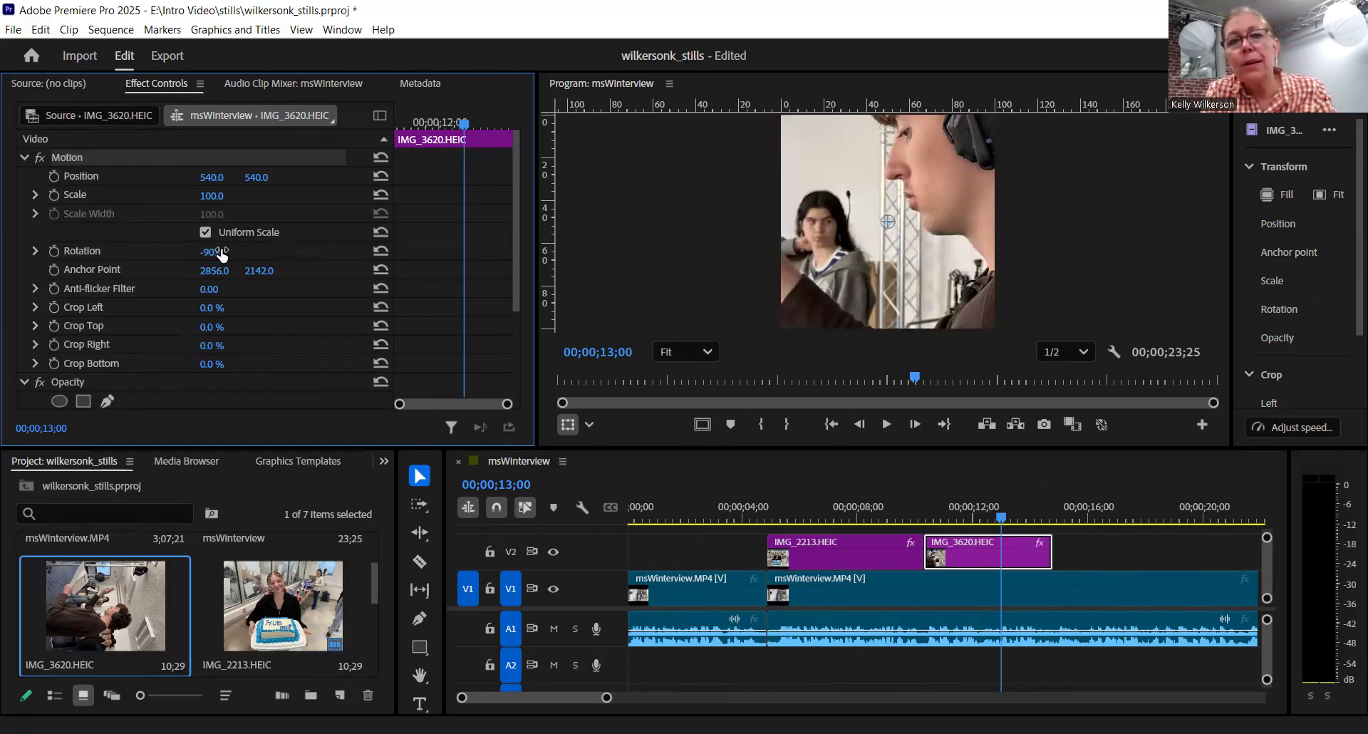
- Set the scale of the IMG_3620.HEIC clip to 50 and try changing it to -40
{"action": "left_click", "coordinate": [215, 196]}
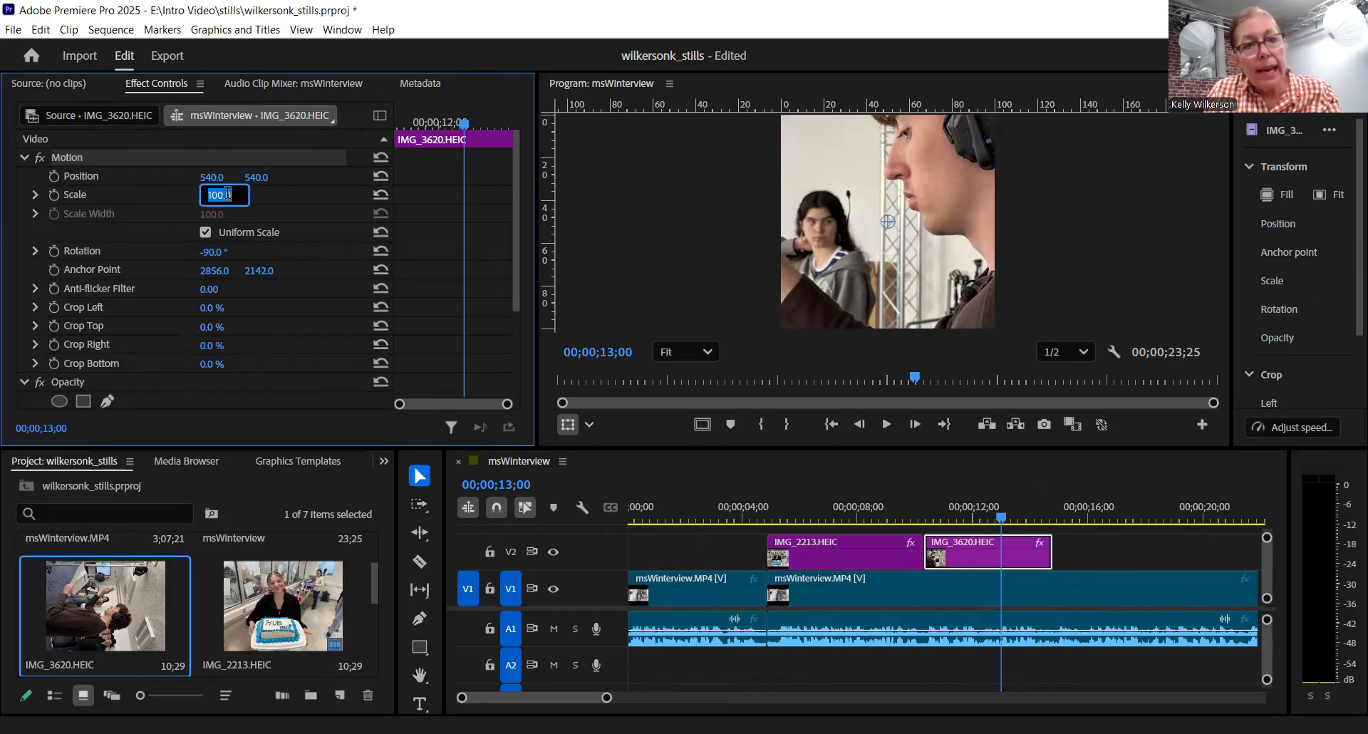
{"action": "type", "text": "50"}
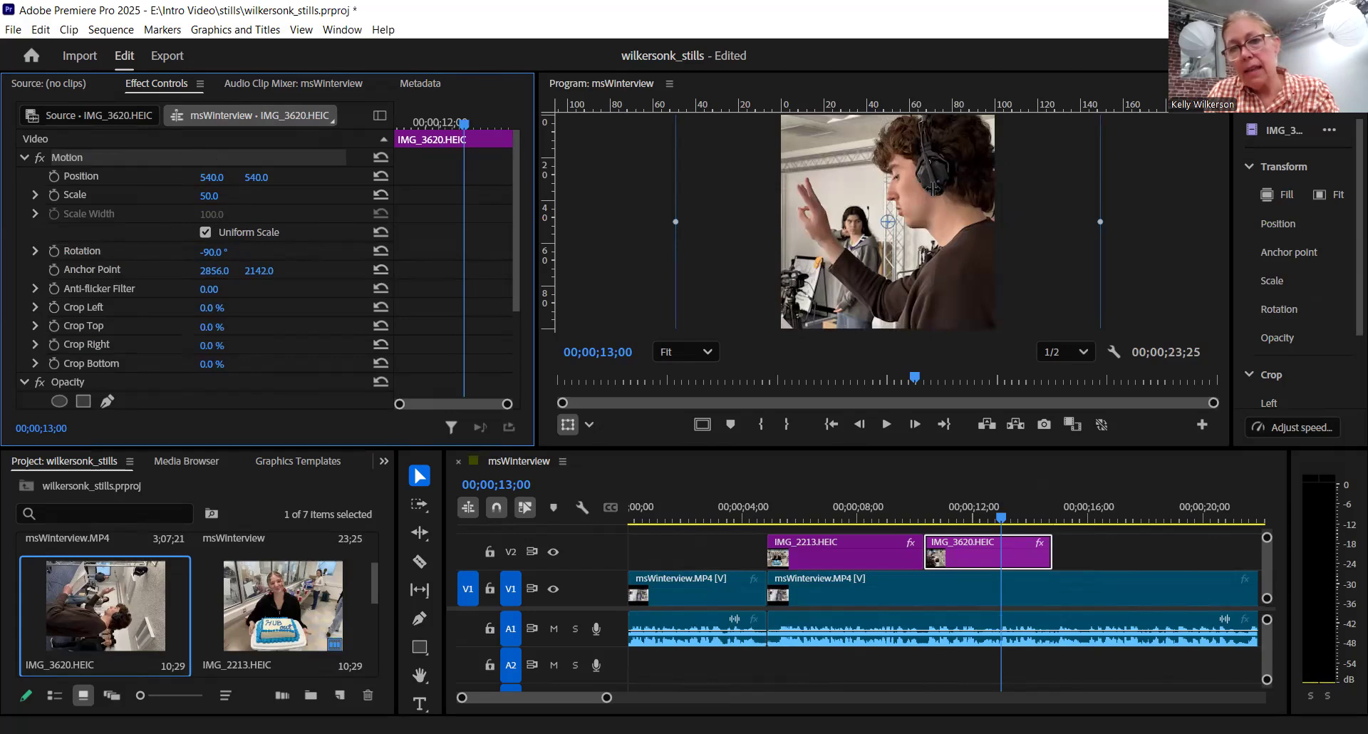
{"action": "left_click", "coordinate": [216, 198]}
{"action": "key", "text": "BackSpace"}
{"action": "type", "text": "-40"}
{"action": "key", "text": "Return"}
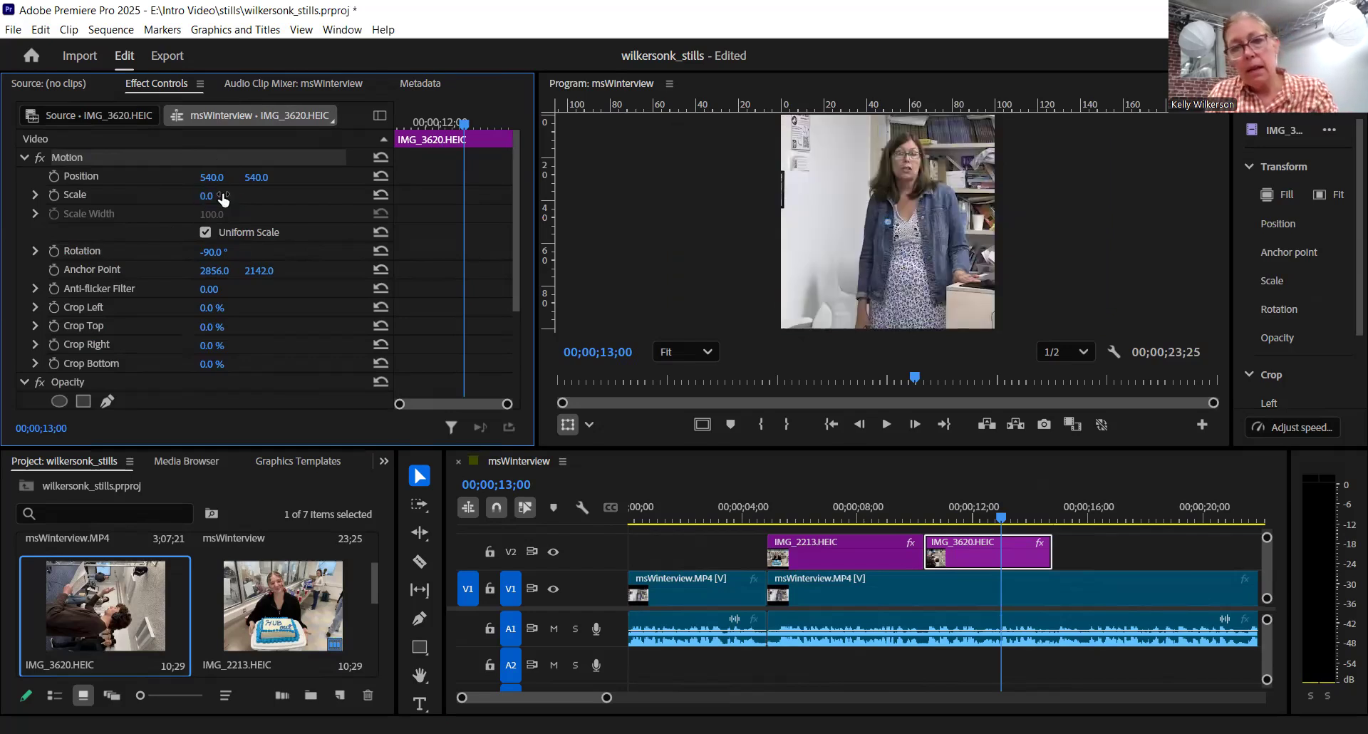
- Undo the last scale change on the IMG_3620.HEIC clip
{"action": "left_click", "coordinate": [1000, 526]}
{"action": "mouse_move", "coordinate": [999, 526]}
{"action": "left_mouse_down"}
{"action": "mouse_move", "coordinate": [889, 527]}
{"action": "mouse_move", "coordinate": [1005, 531]}
{"action": "left_mouse_up"}
{"action": "left_click", "coordinate": [1073, 550]}
{"action": "left_click", "coordinate": [976, 557]}
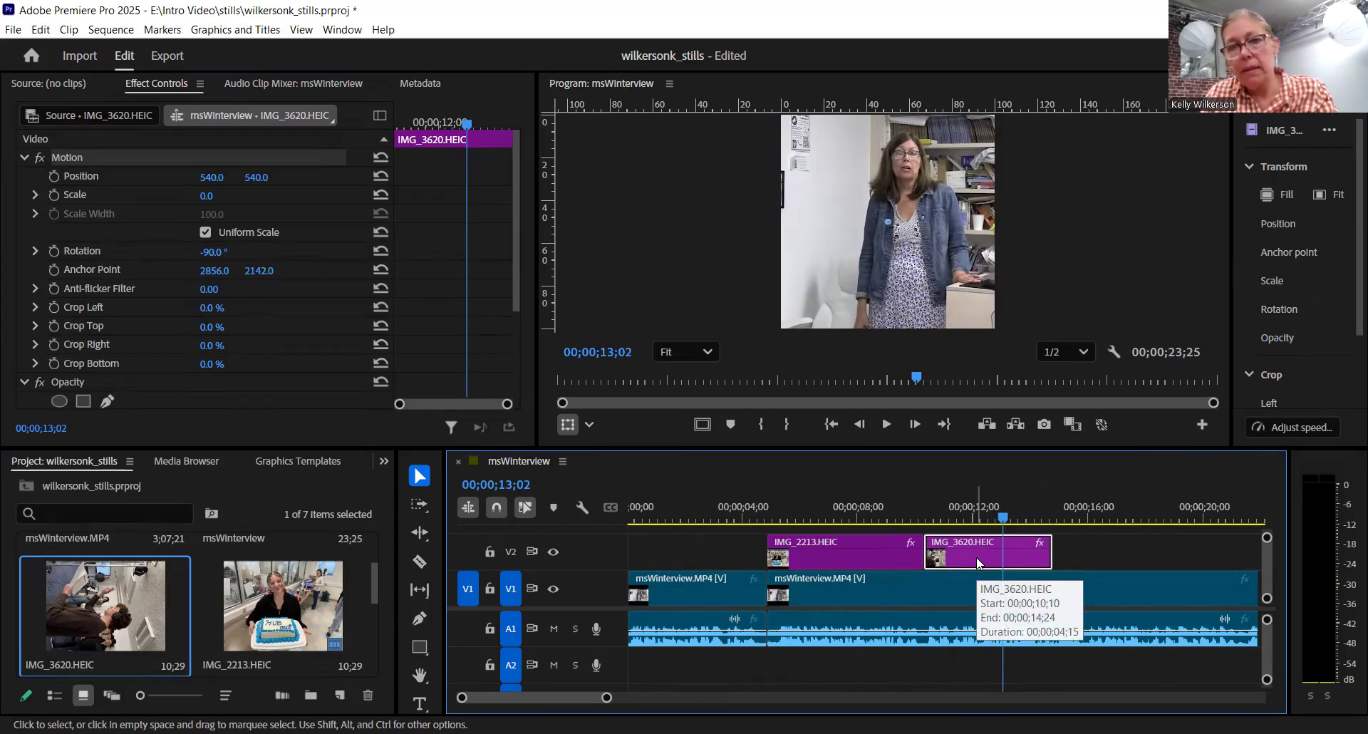
{"action": "left_click", "coordinate": [40, 30]}
{"action": "left_click", "coordinate": [57, 49]}
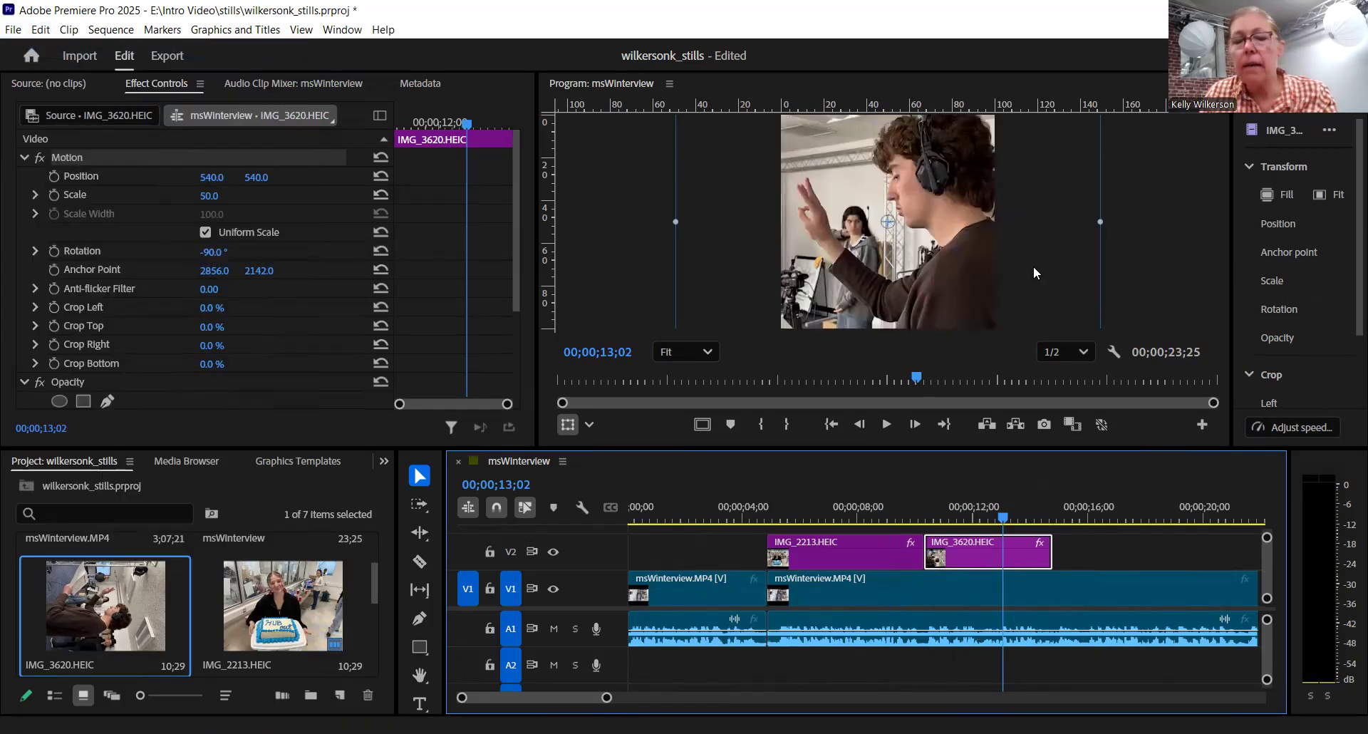
- Set the scale of the IMG_3620.HEIC clip to 40 and reposition the image to about 648, 558 in the frame
{"action": "left_click", "coordinate": [1111, 538]}
{"action": "left_click", "coordinate": [1020, 560]}
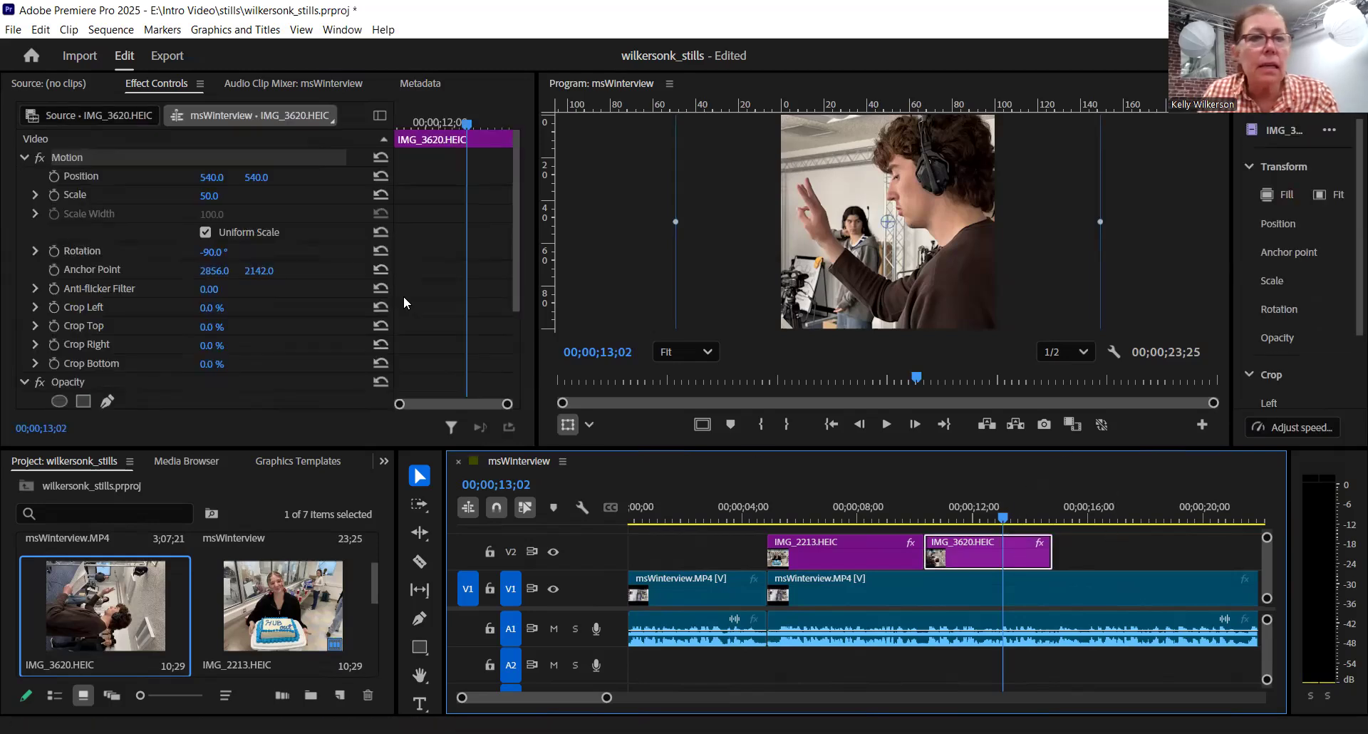
{"action": "left_click", "coordinate": [209, 196]}
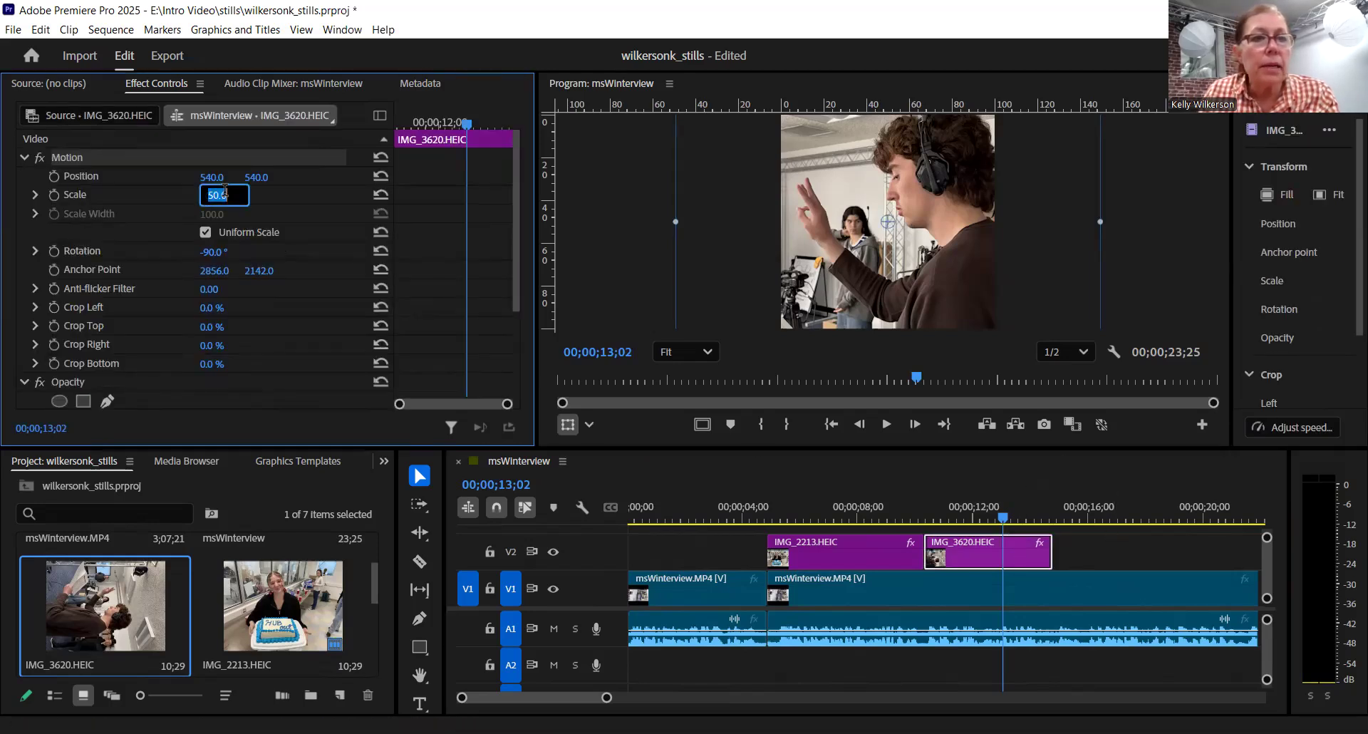
{"action": "type", "text": "40"}
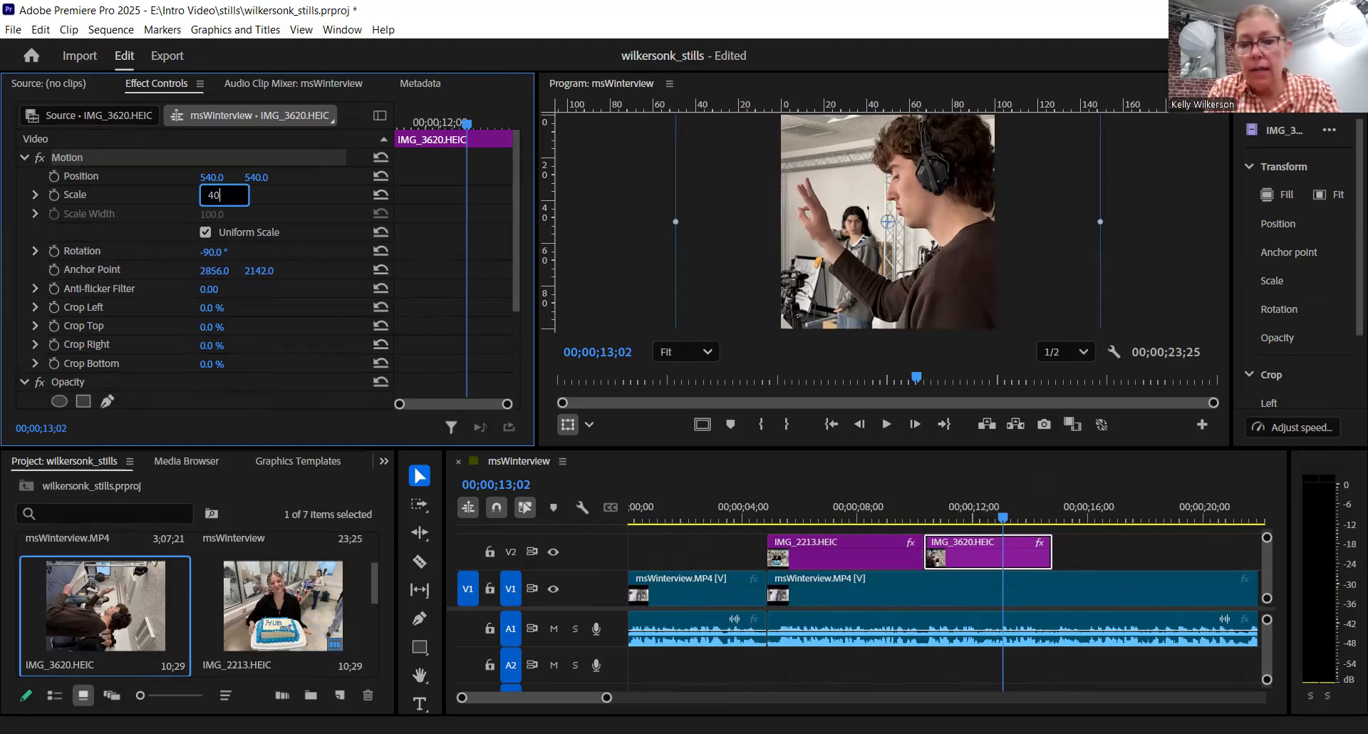
{"action": "key", "text": "Return"}
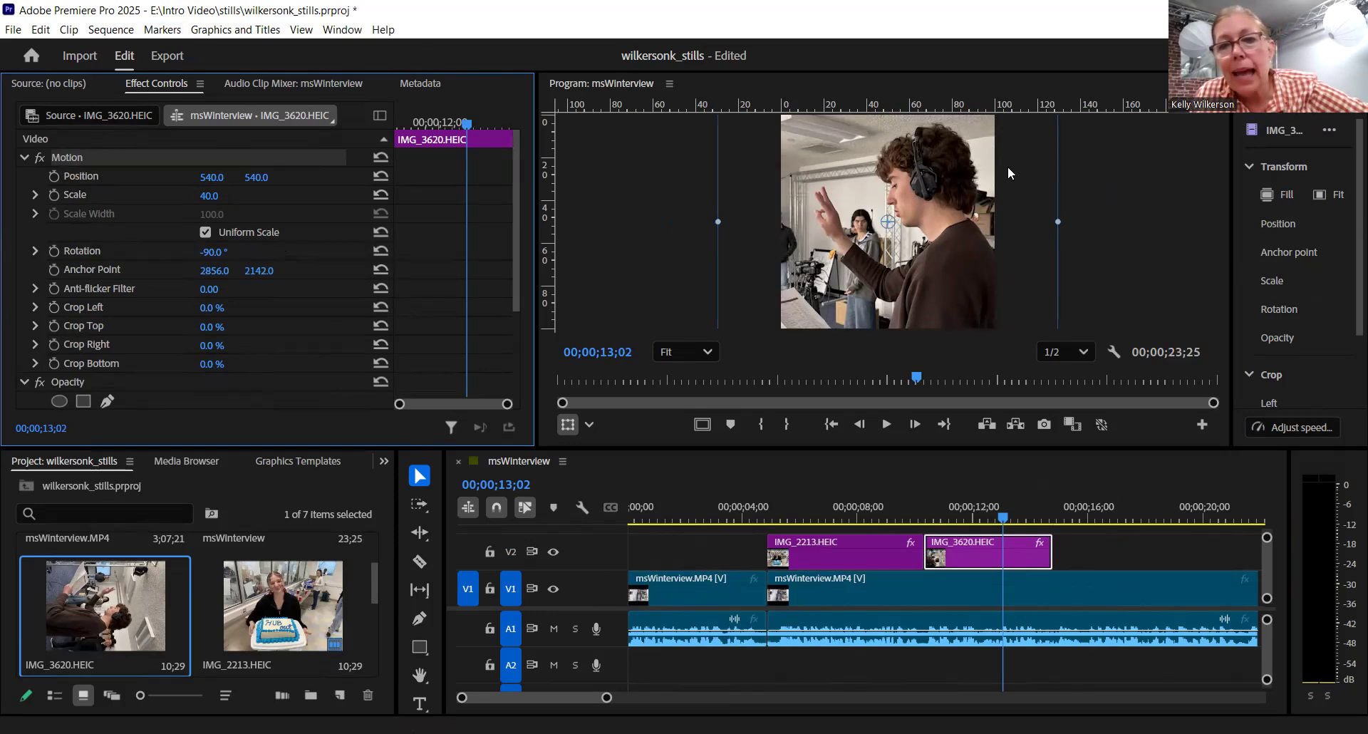
{"action": "left_click_drag", "start_coordinate": [905, 257], "coordinate": [928, 261]}
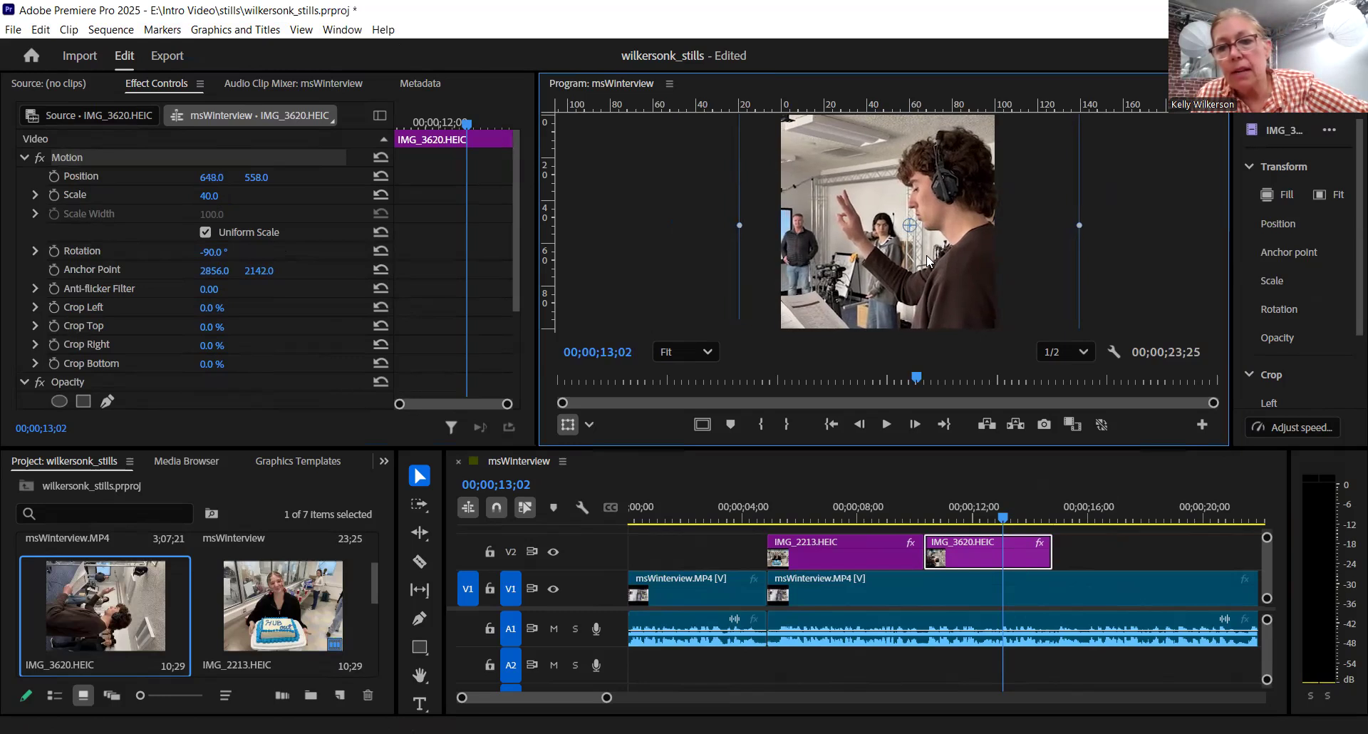
{"action": "left_click", "coordinate": [1126, 561]}
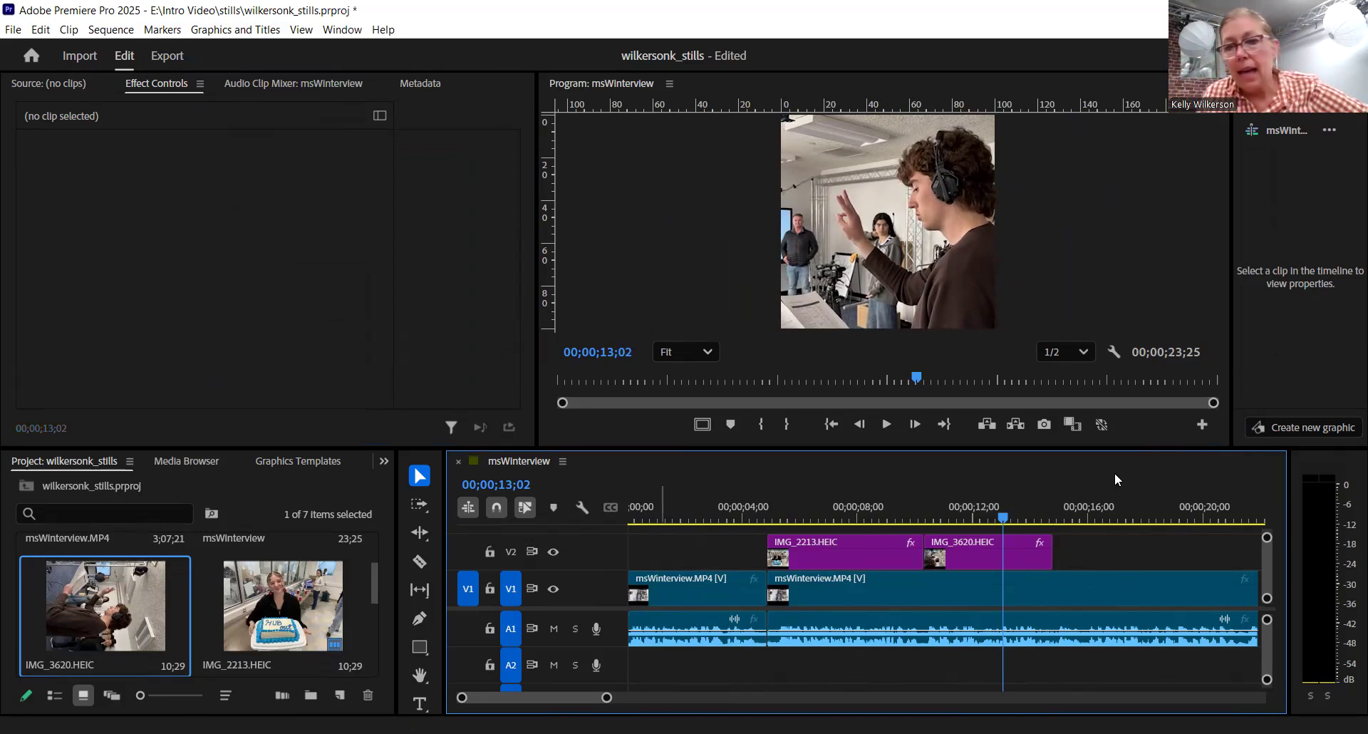
- Place IMG_1520.HEIC on V2 directly after the IMG_3620.HEIC clip
{"action": "left_click", "coordinate": [371, 587]}
{"action": "left_click", "coordinate": [365, 591]}
{"action": "left_click_drag", "start_coordinate": [372, 588], "coordinate": [368, 626]}
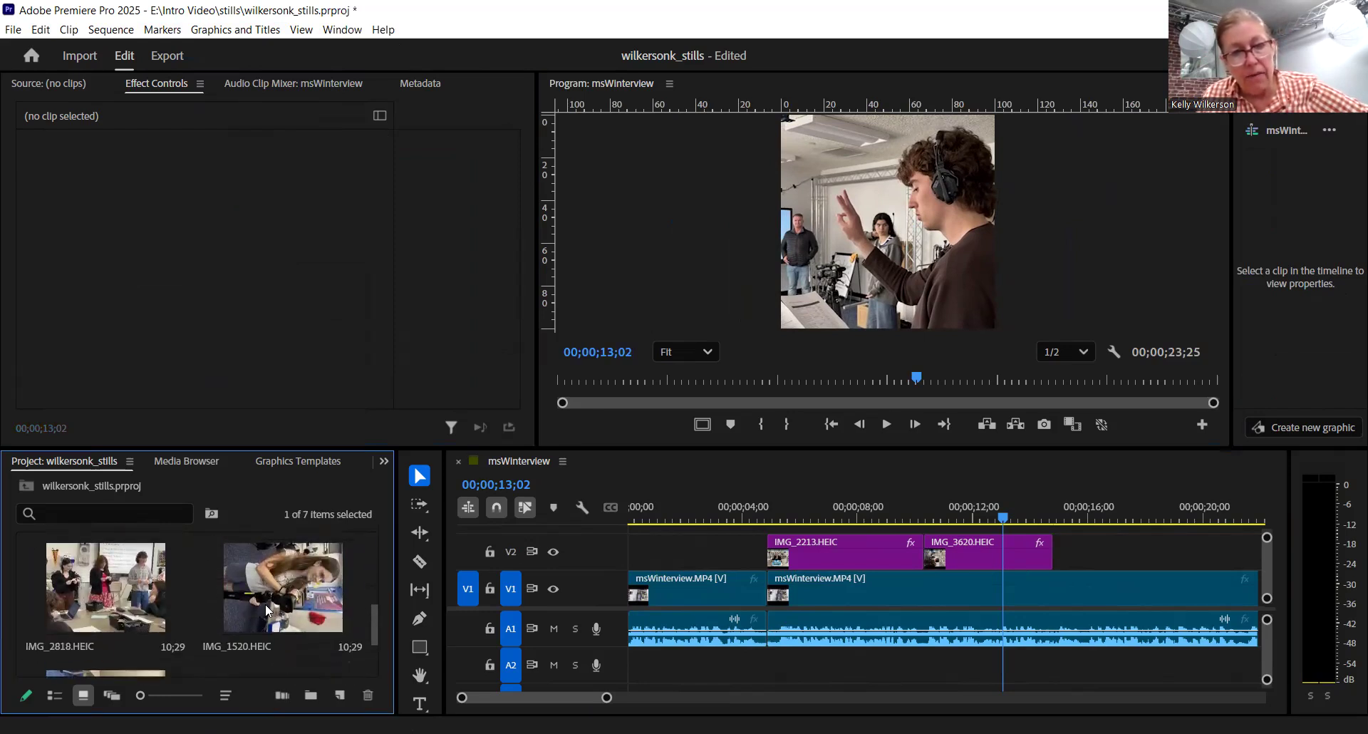
{"action": "left_click_drag", "start_coordinate": [265, 606], "coordinate": [1013, 645]}
- Trim the end of the IMG_1520.HEIC clip on V2 to about 00;00;18;03
{"action": "left_click_drag", "start_coordinate": [1029, 518], "coordinate": [1131, 530]}
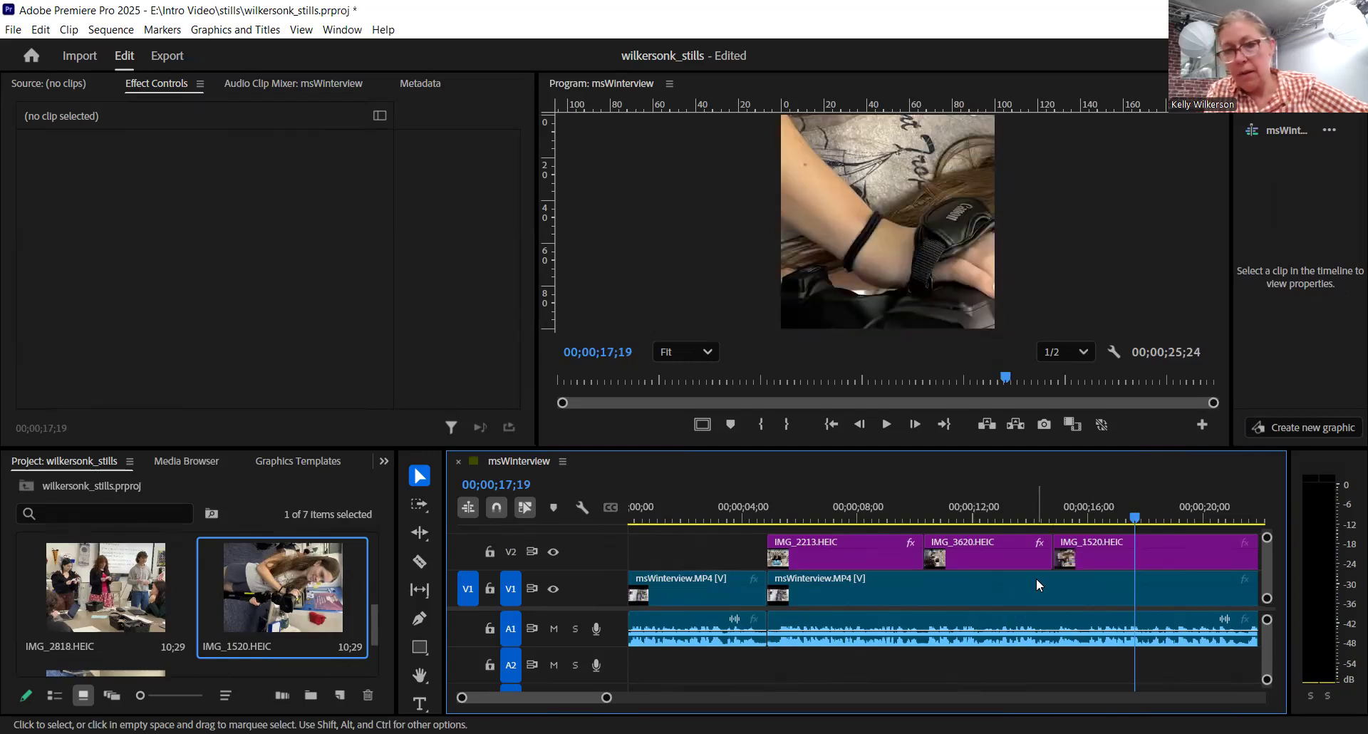
{"action": "scroll", "coordinate": [1037, 585], "scroll_direction": "down", "scroll_amount": 3}
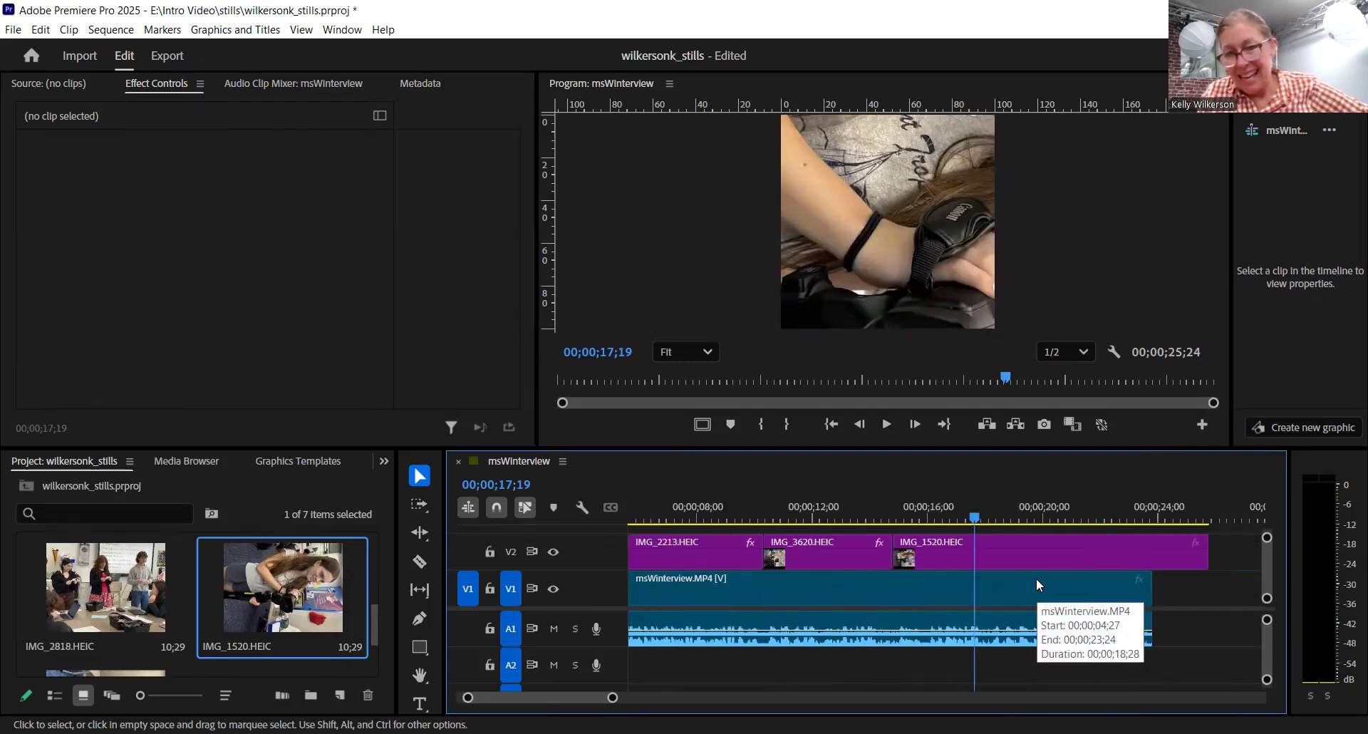
{"action": "left_click_drag", "start_coordinate": [974, 518], "coordinate": [988, 518]}
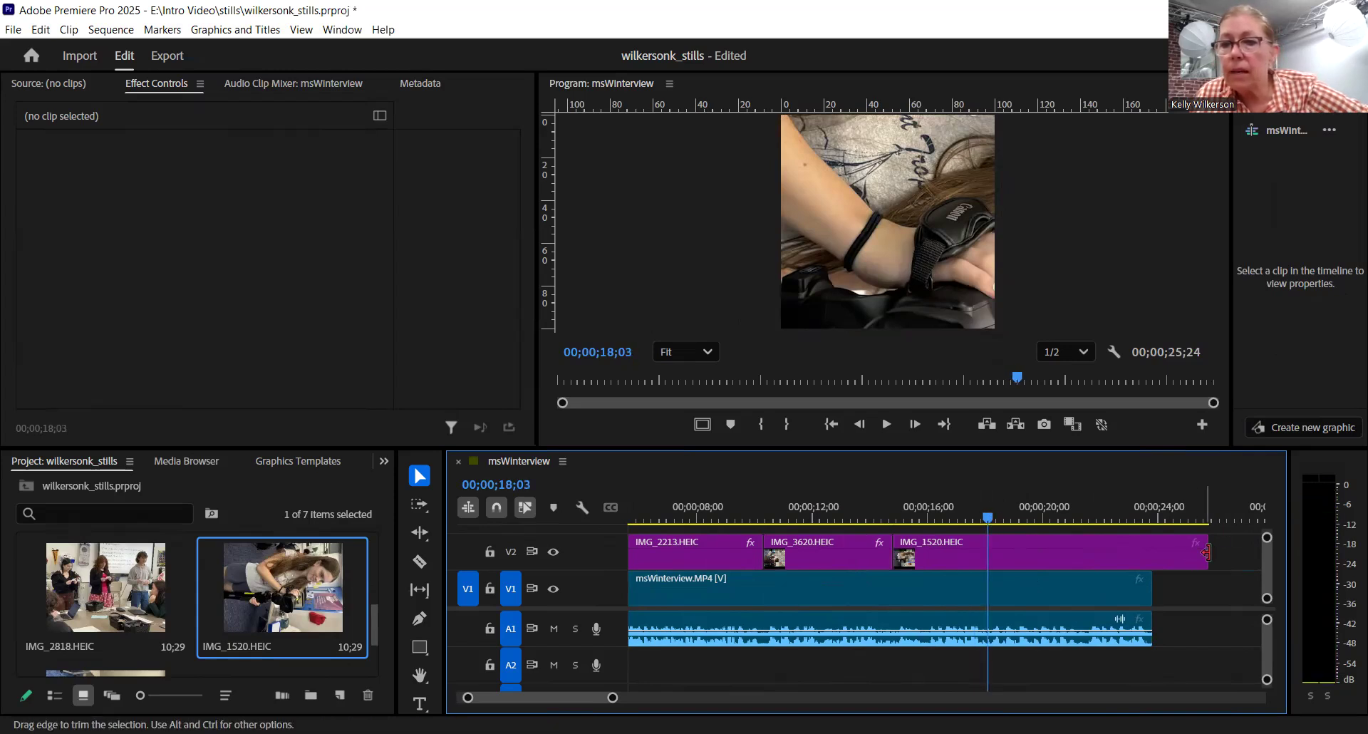
{"action": "left_click_drag", "start_coordinate": [1205, 562], "coordinate": [988, 563]}
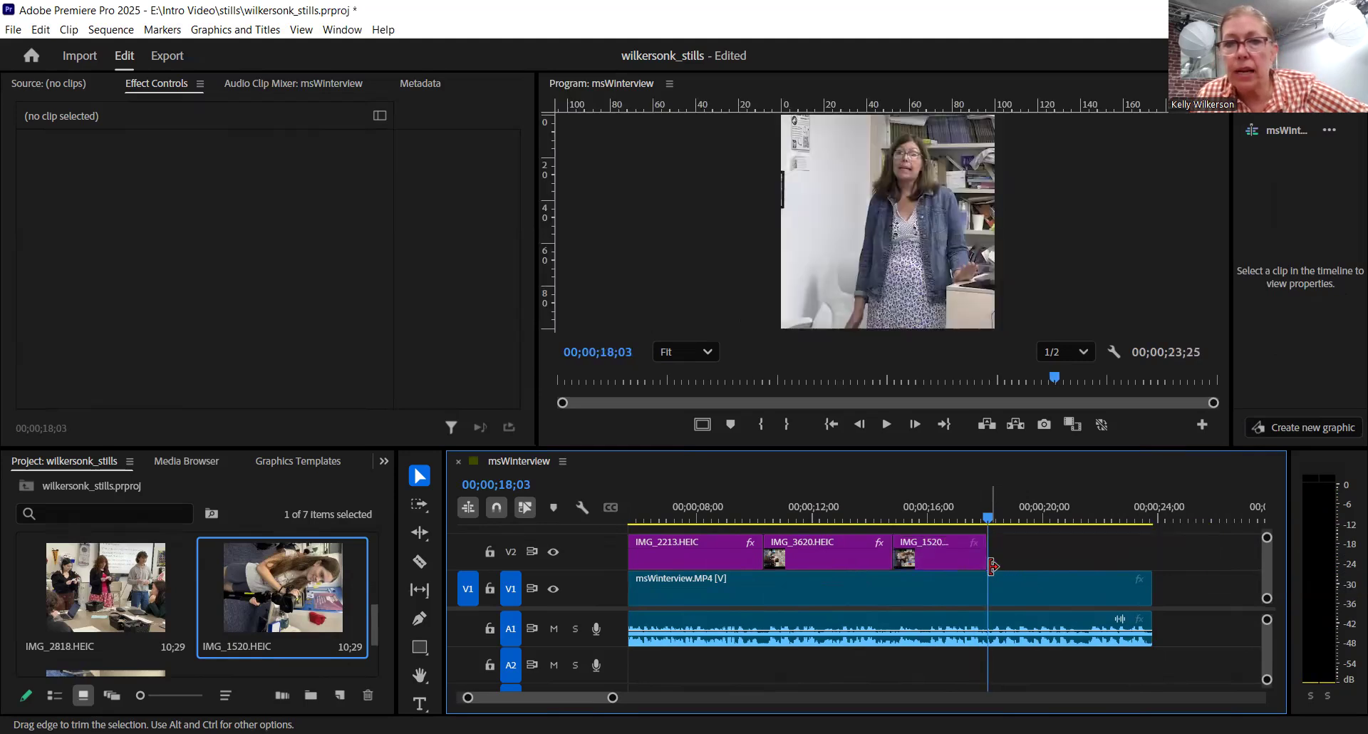
- Set the rotation of the IMG_1520.HEIC clip to -90° to turn the image upright
{"action": "left_click", "coordinate": [942, 518]}
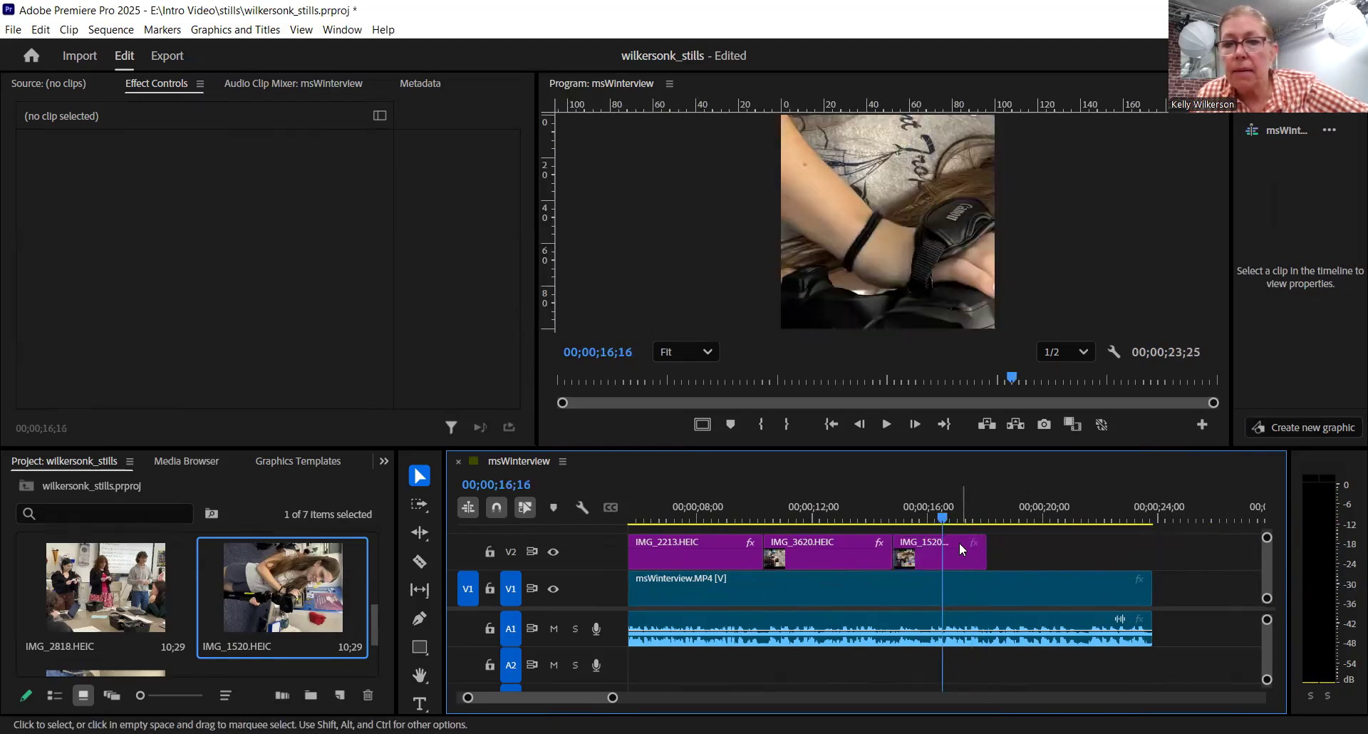
{"action": "left_click", "coordinate": [964, 551]}
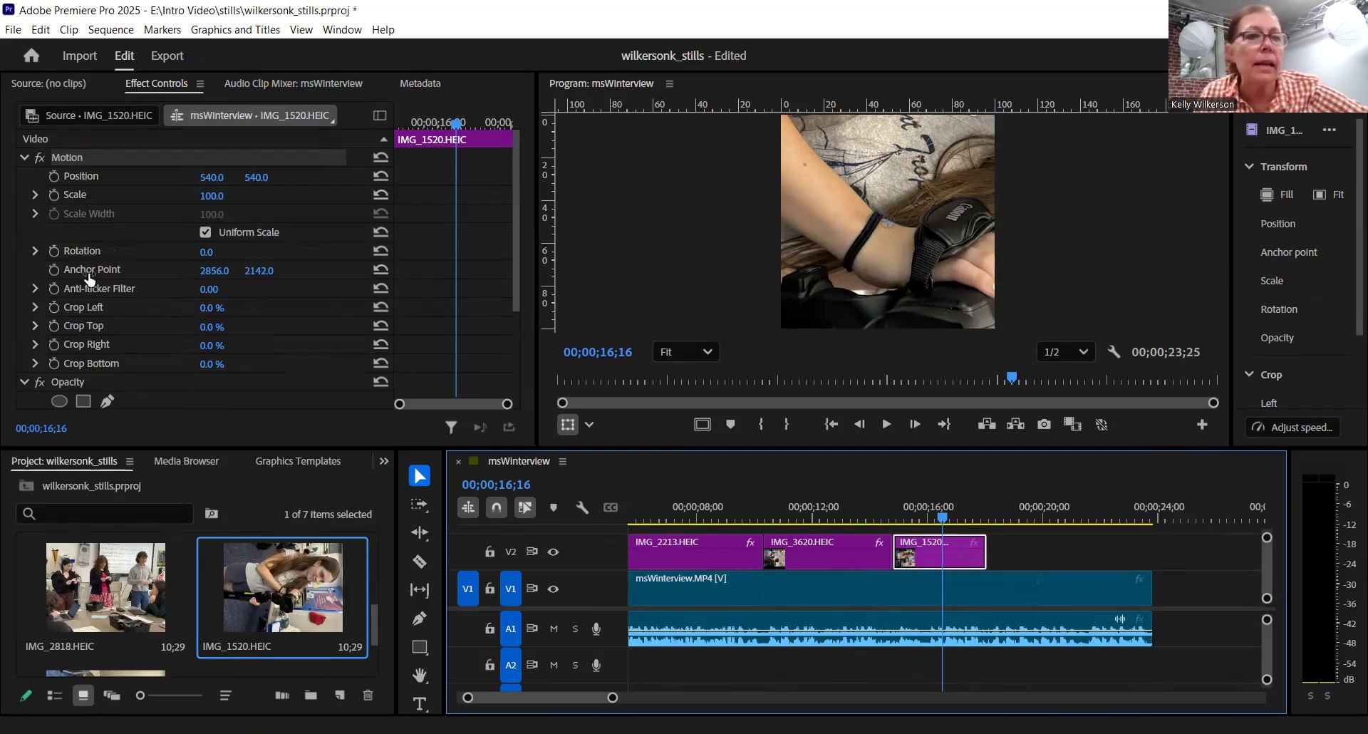
{"action": "left_click", "coordinate": [207, 252]}
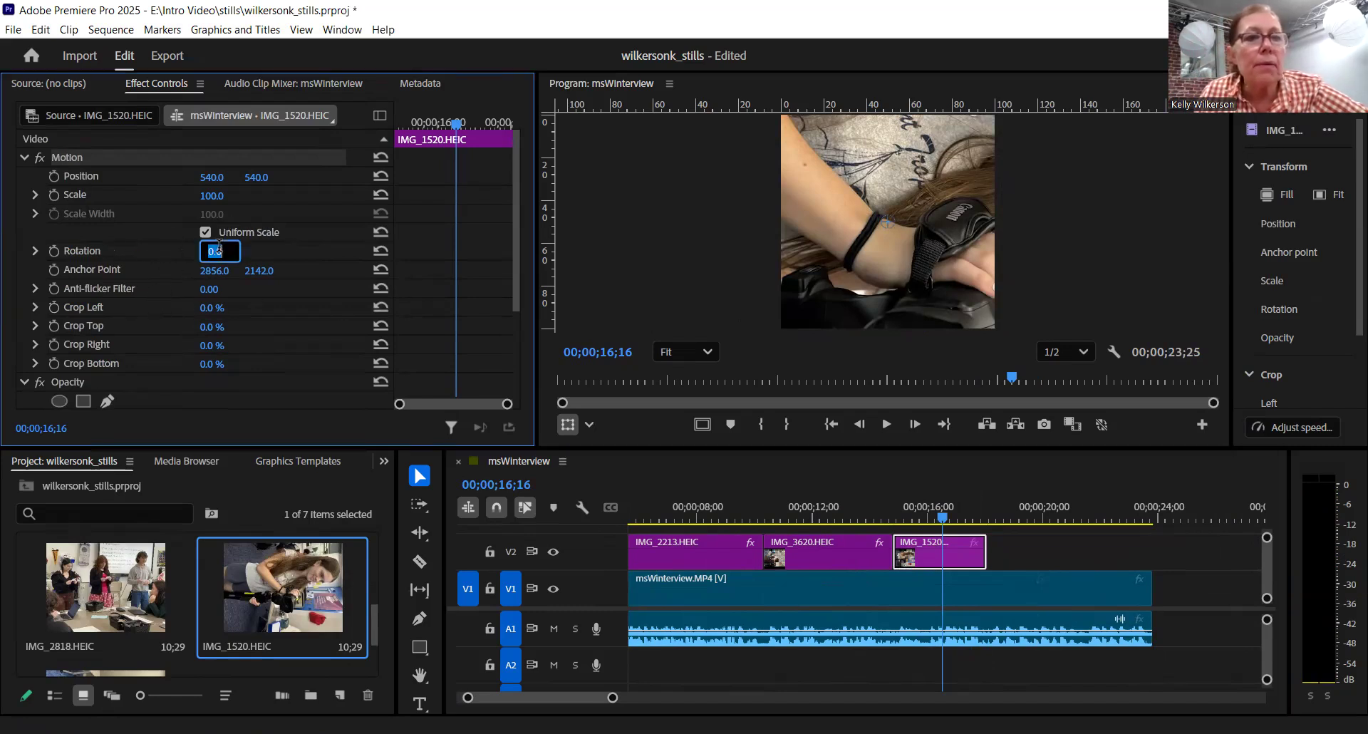
{"action": "type", "text": "-90"}
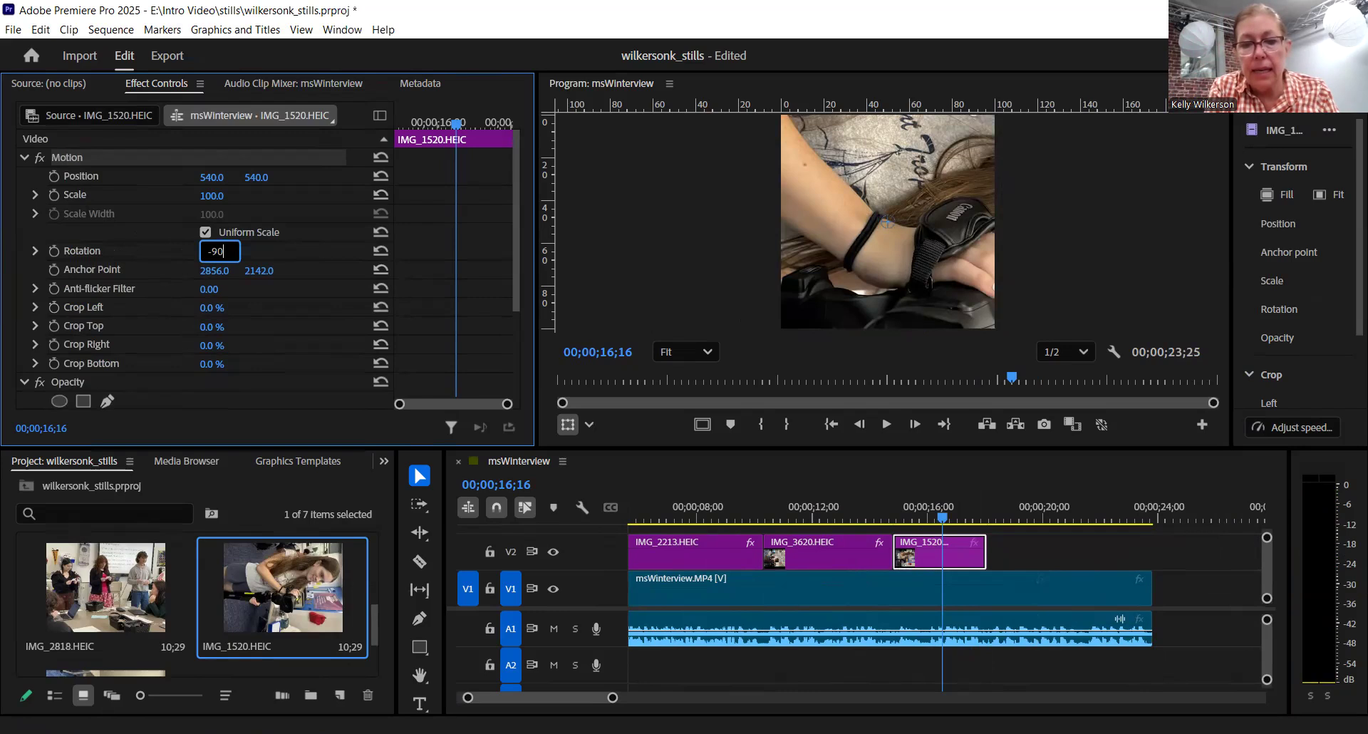
{"action": "key", "text": "Return"}
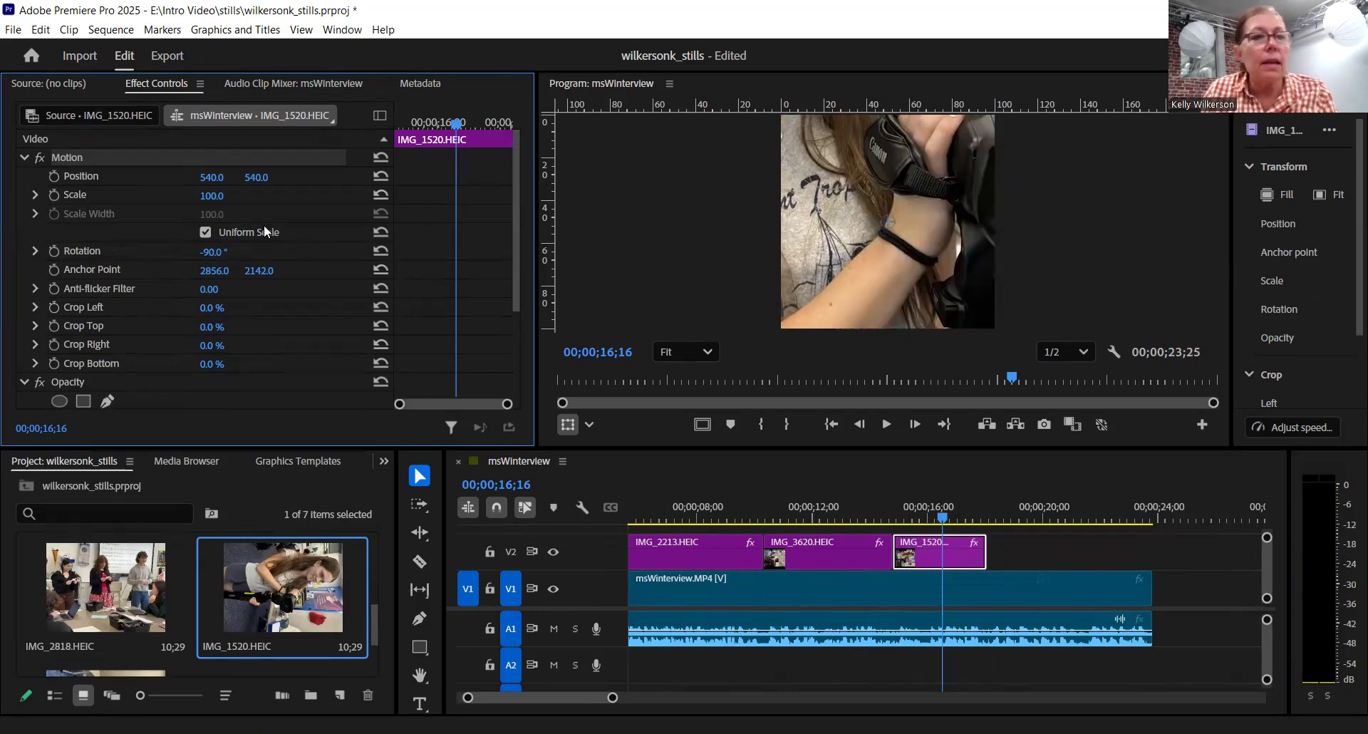
- Reduce the scale of the IMG_1520.HEIC clip first to 50 and finally to 30
{"action": "left_click", "coordinate": [225, 191]}
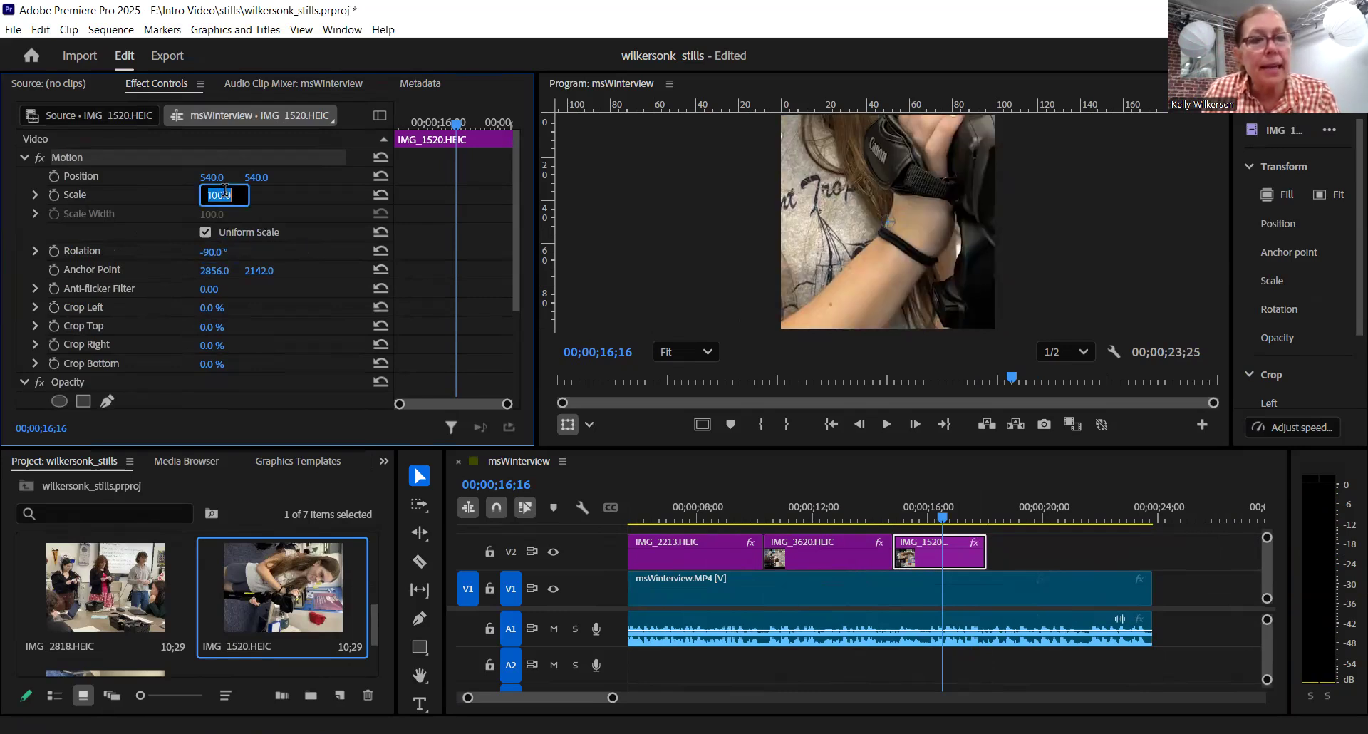
{"action": "type", "text": "50"}
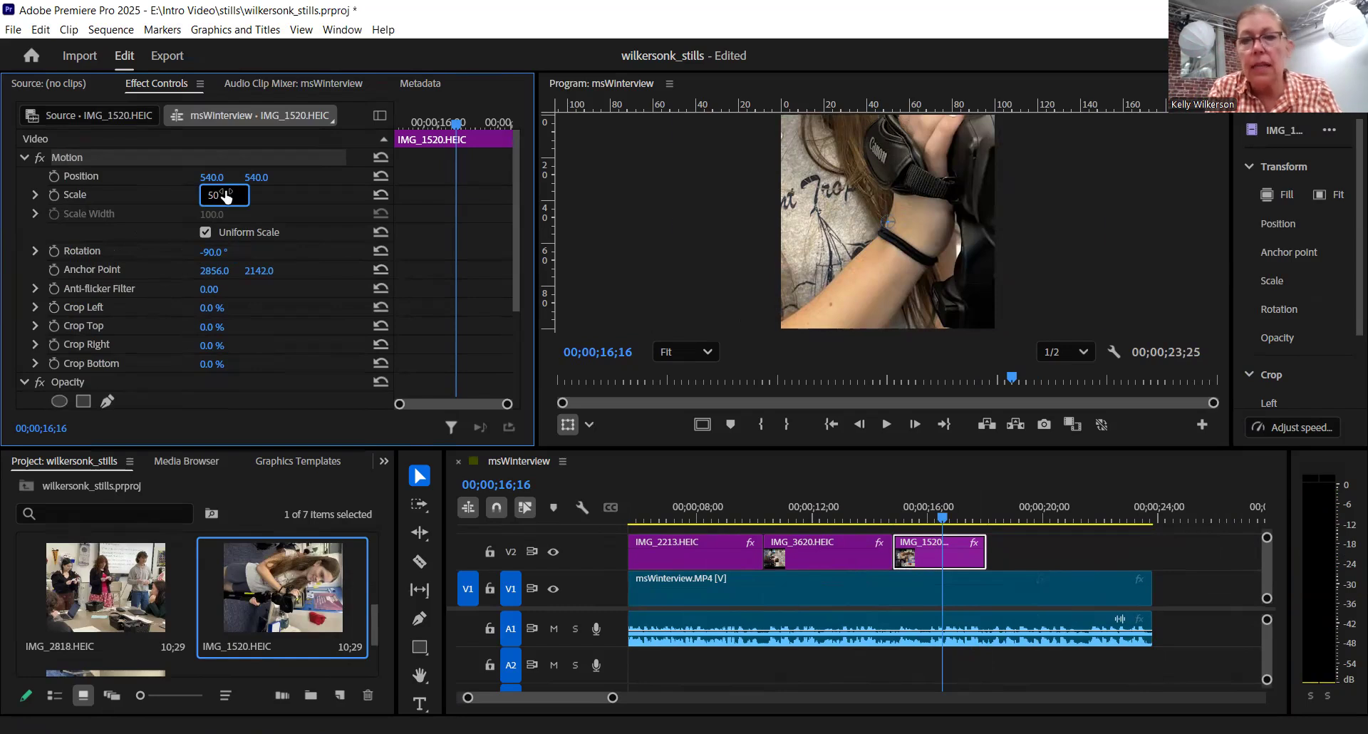
{"action": "key", "text": "Return"}
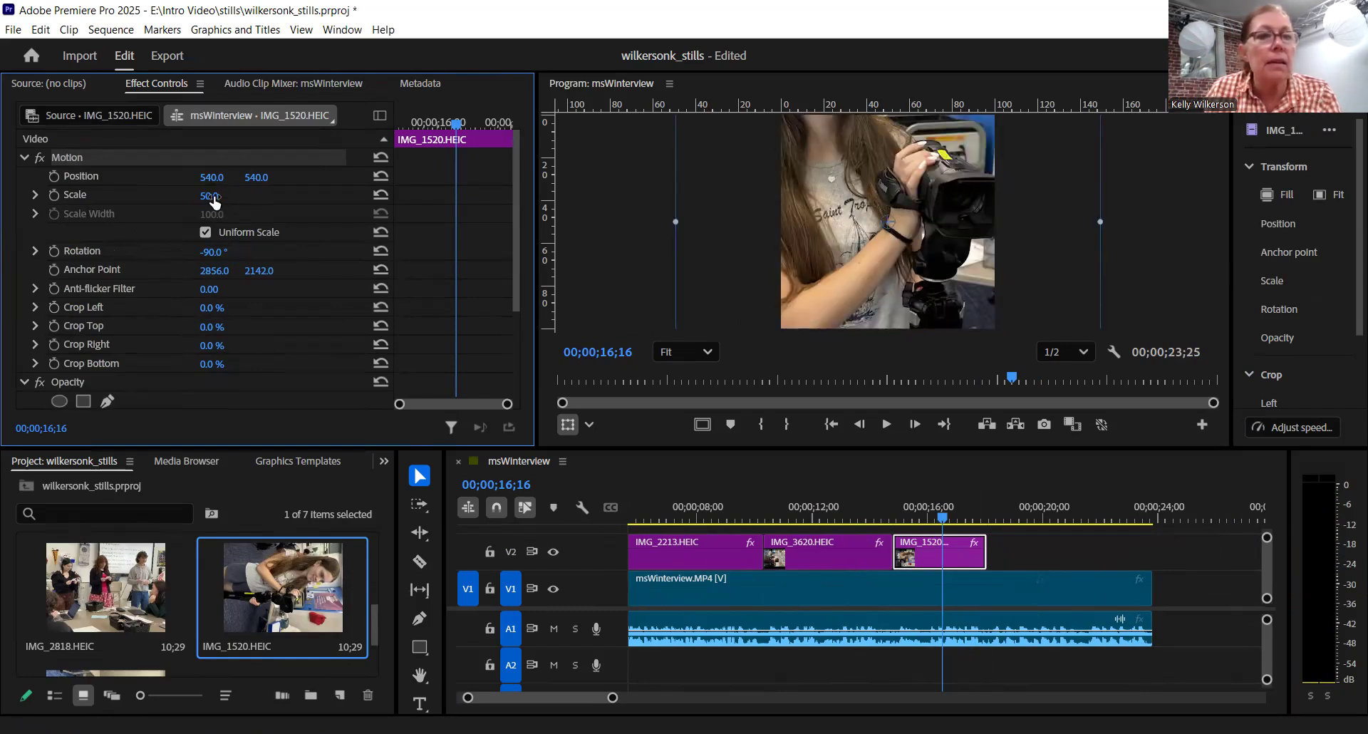
{"action": "left_click", "coordinate": [223, 193]}
{"action": "type", "text": "30"}
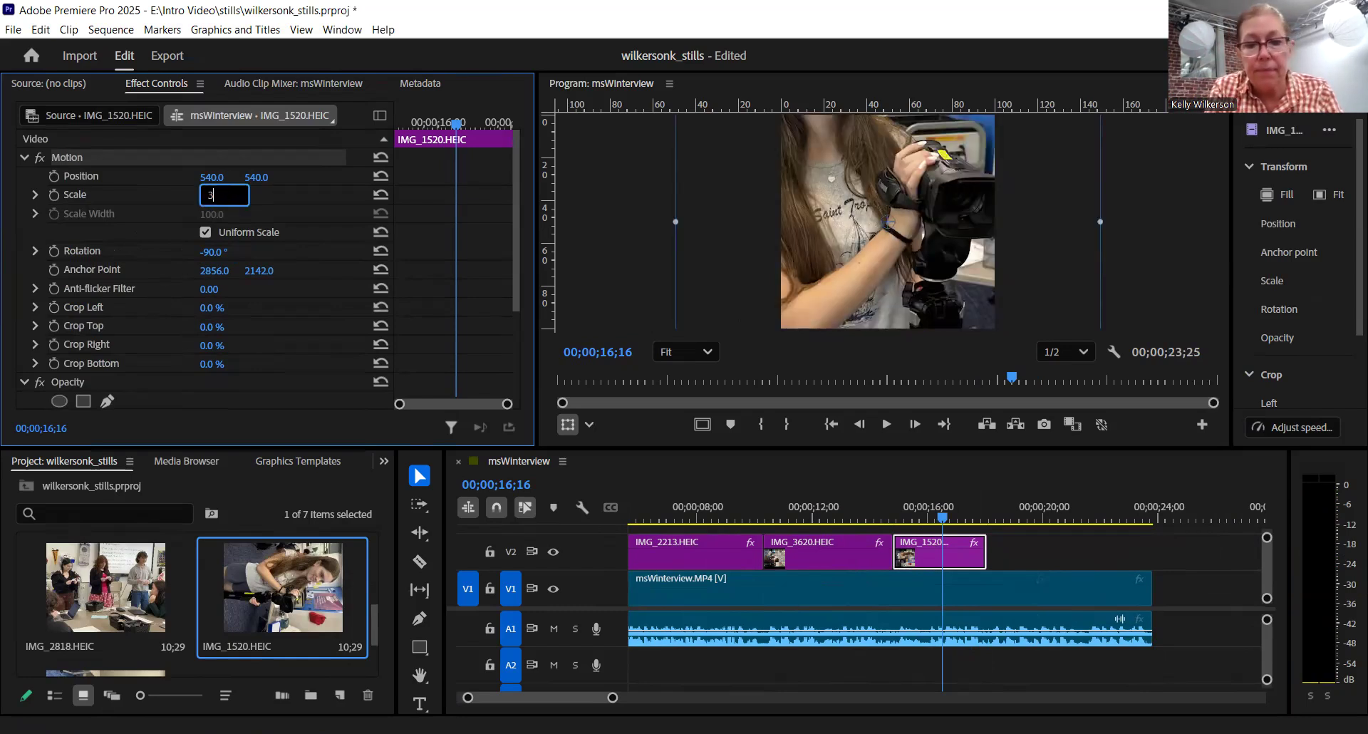
{"action": "key", "text": "Return"}
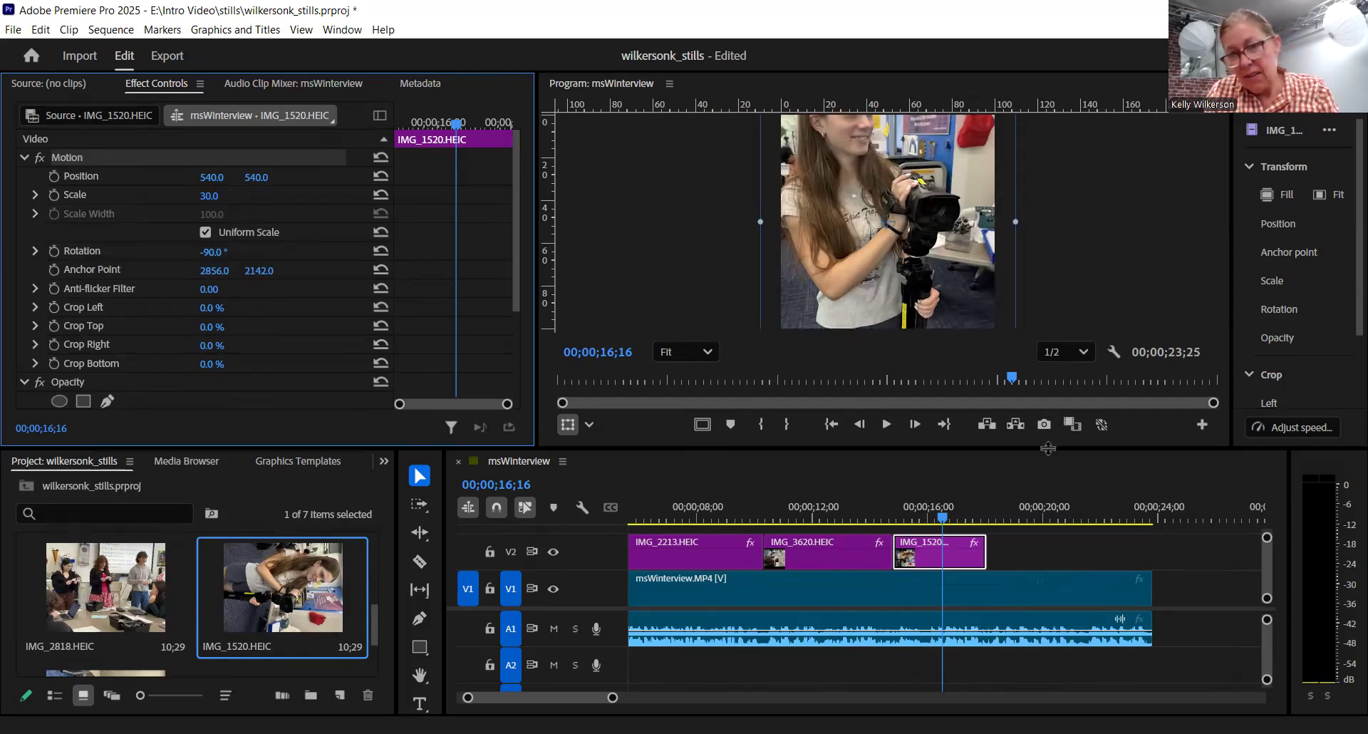
- Enlarge the program monitor and reposition the IMG_1520.HEIC image to about 626.5, 765 so the face and camera are framed
{"action": "left_click_drag", "start_coordinate": [1047, 508], "coordinate": [1045, 518]}
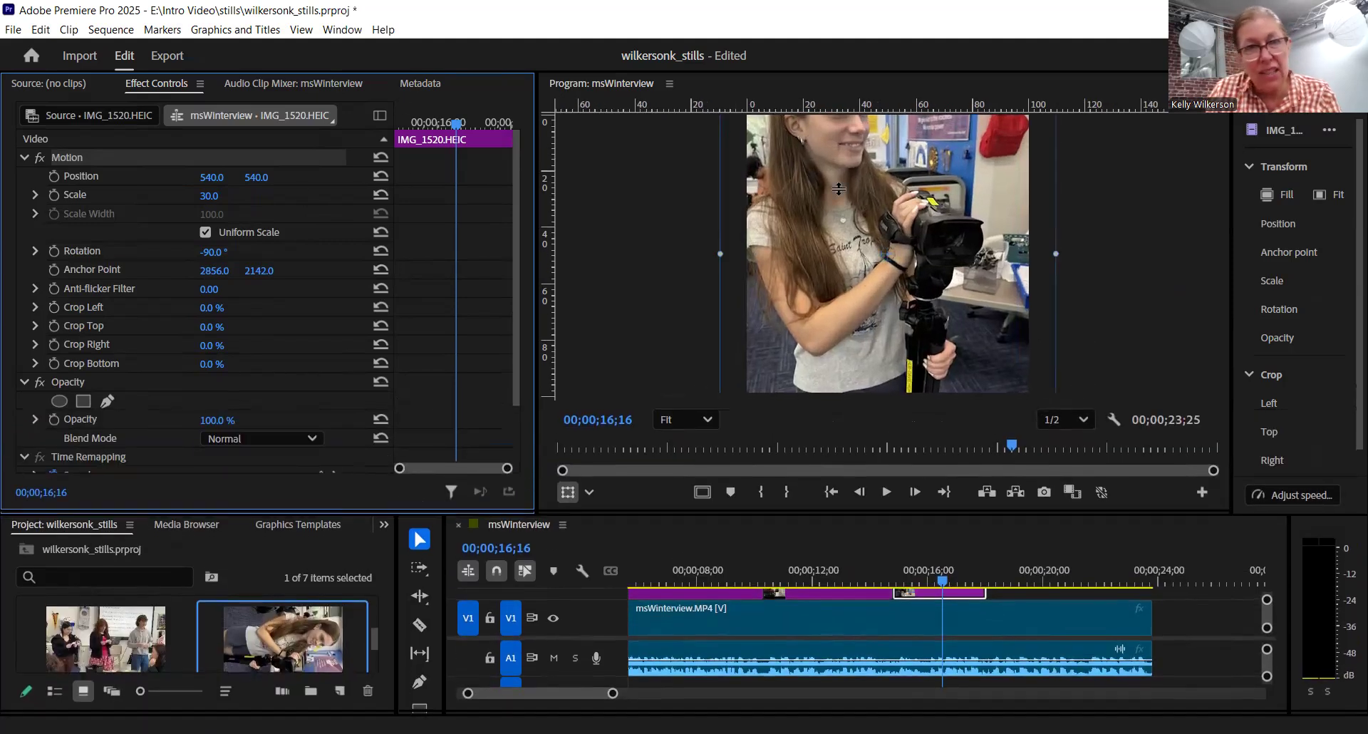
{"action": "left_click", "coordinate": [878, 241]}
{"action": "left_click_drag", "start_coordinate": [878, 246], "coordinate": [882, 320]}
{"action": "mouse_move", "coordinate": [888, 250]}
{"action": "left_mouse_down"}
{"action": "mouse_move", "coordinate": [899, 207]}
{"action": "mouse_move", "coordinate": [901, 258]}
{"action": "left_mouse_up"}
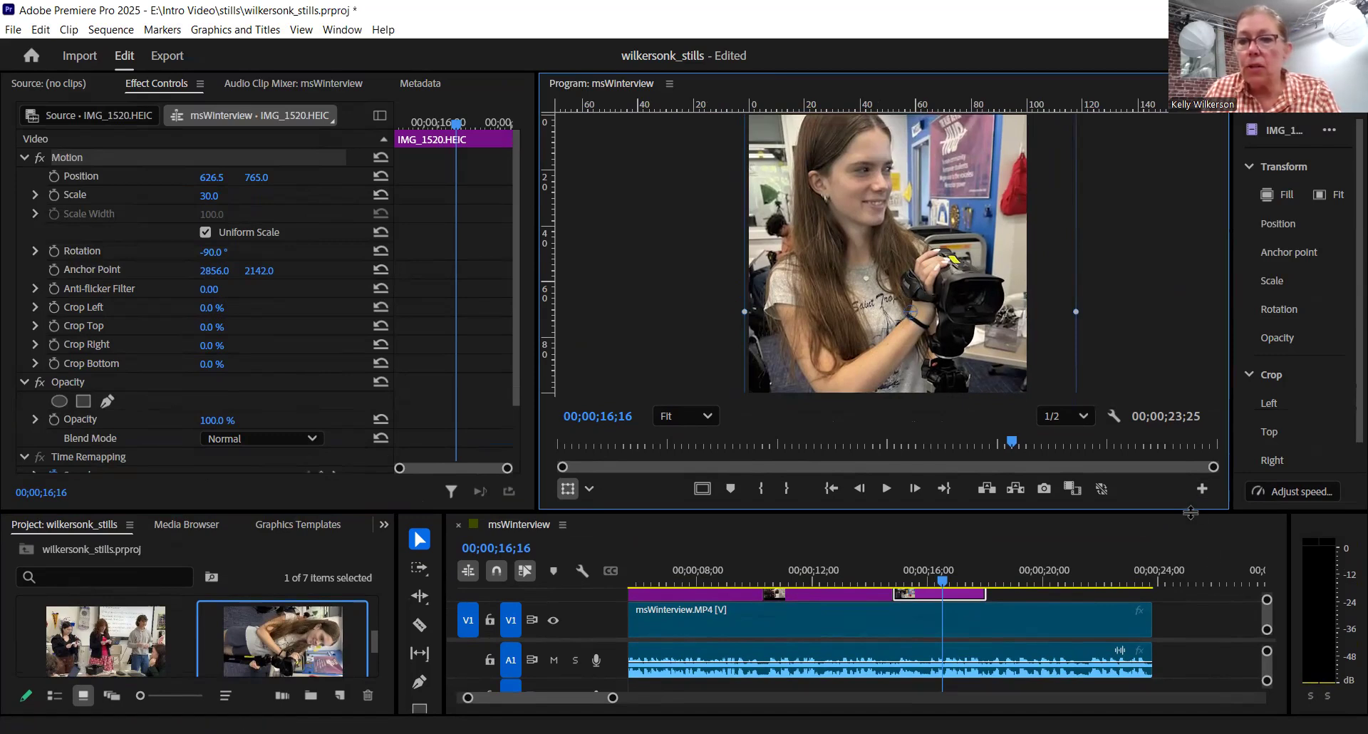
- Give the timeline more height and shrink the IMG_1520.HEIC image to a scale of about 29.1 in the program monitor
{"action": "left_click_drag", "start_coordinate": [1188, 500], "coordinate": [1188, 470]}
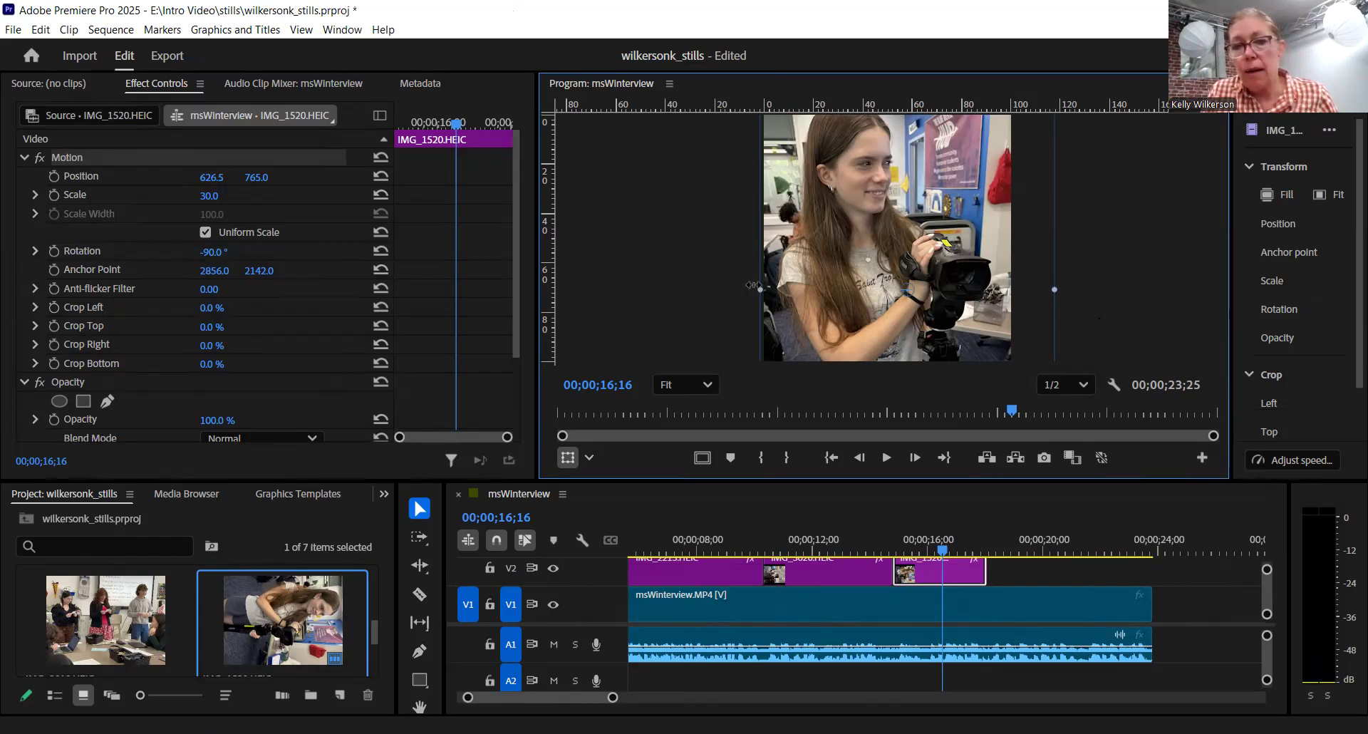
{"action": "mouse_move", "coordinate": [758, 289]}
{"action": "left_mouse_down"}
{"action": "mouse_move", "coordinate": [736, 288]}
{"action": "mouse_move", "coordinate": [765, 289]}
{"action": "left_mouse_up"}
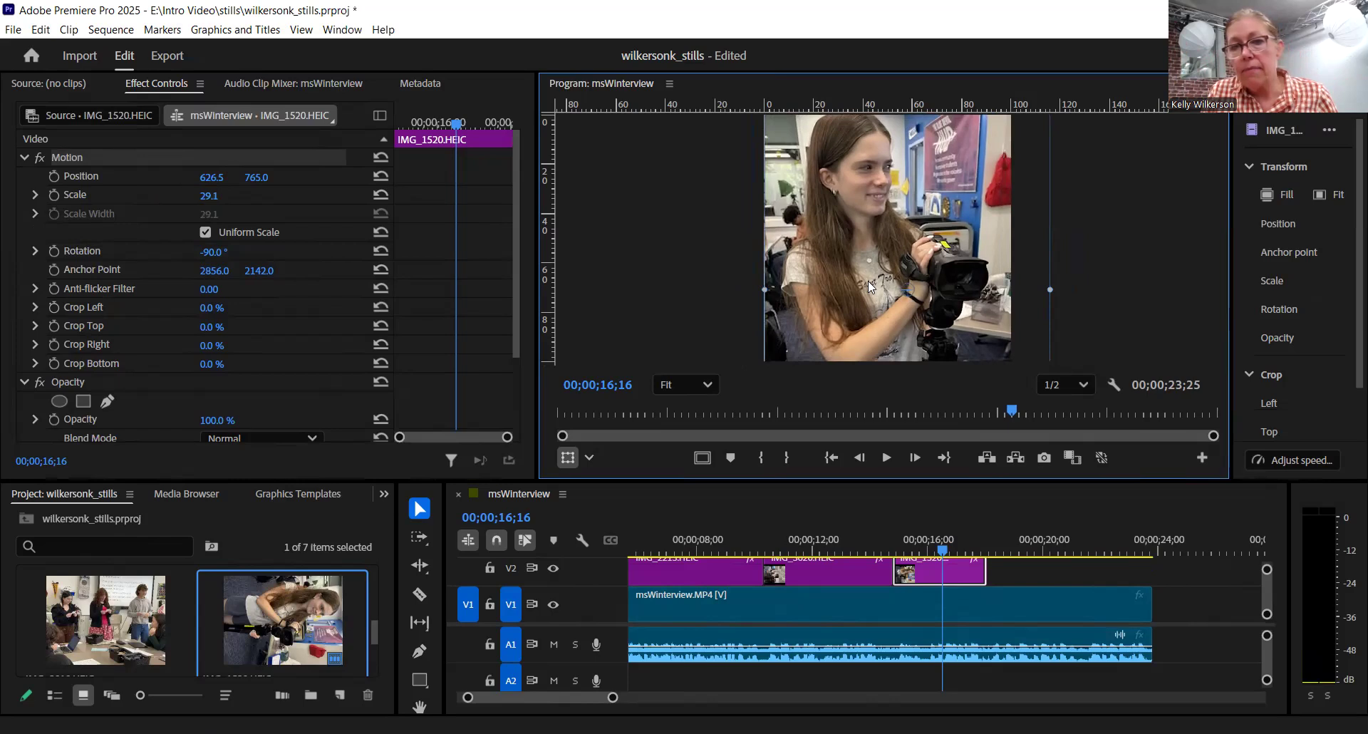
{"action": "left_click", "coordinate": [1140, 297]}
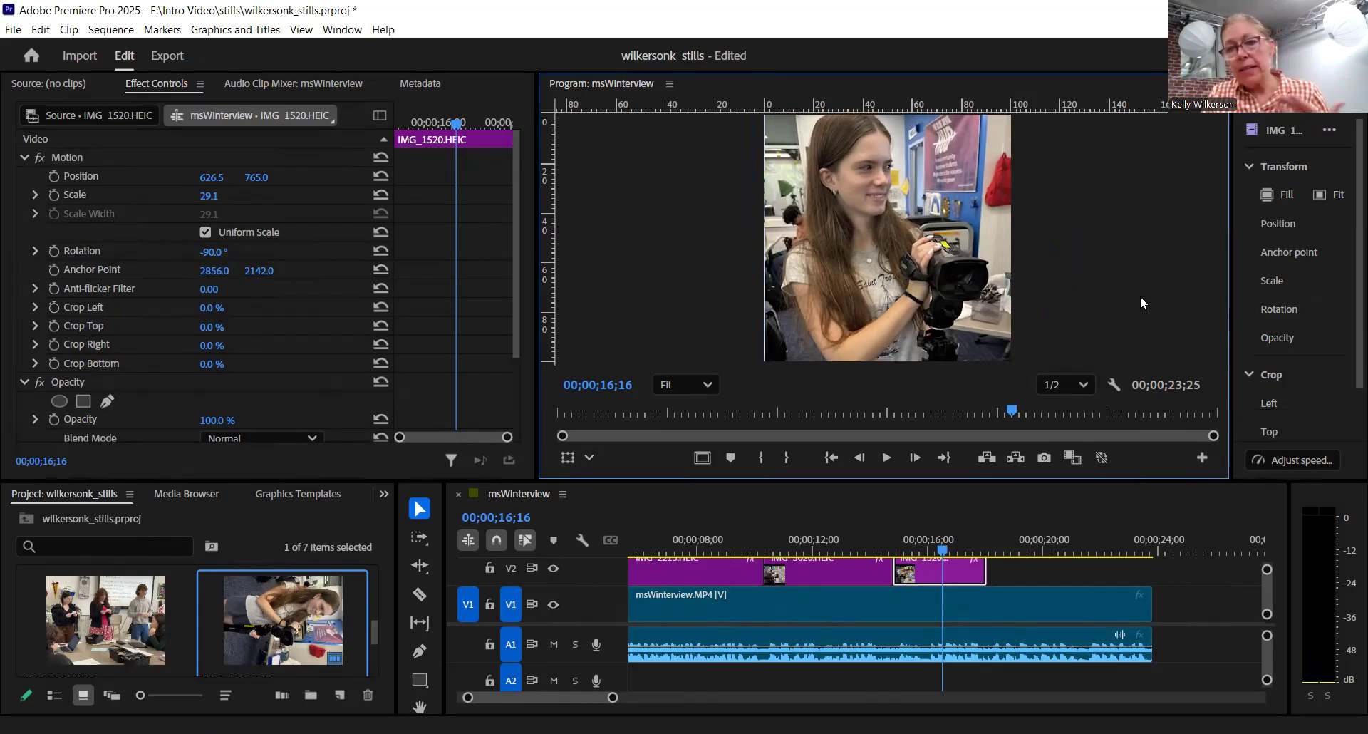